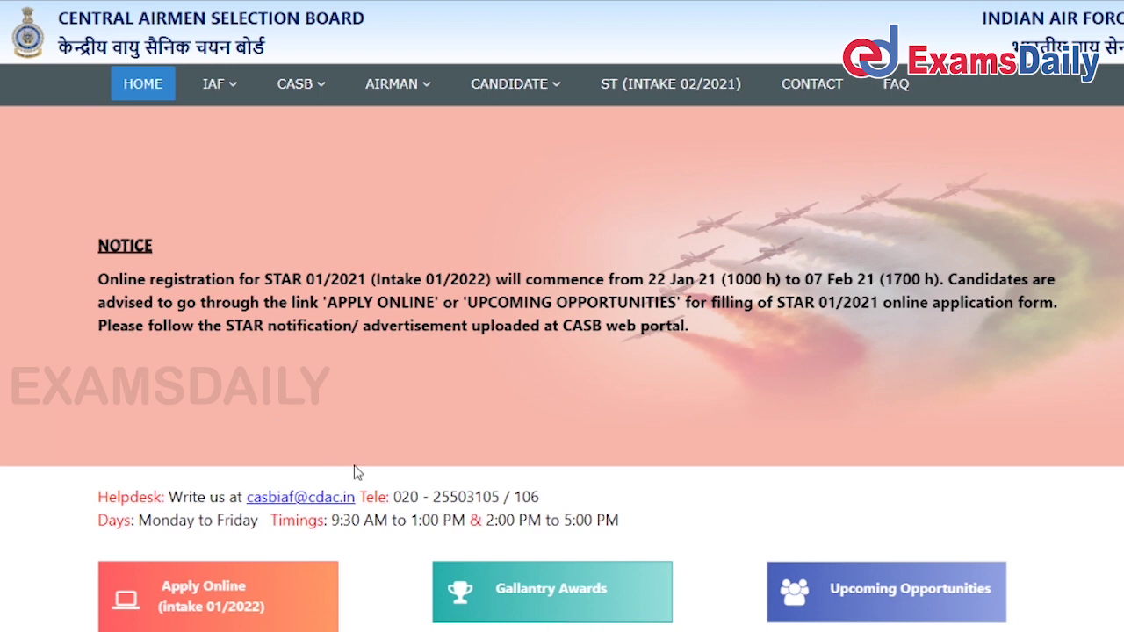
Clear the saved password entry and bring up the empty candidate Sign up form.
scroll(350, 547, down, 1)
scroll(349, 547, down, 4)
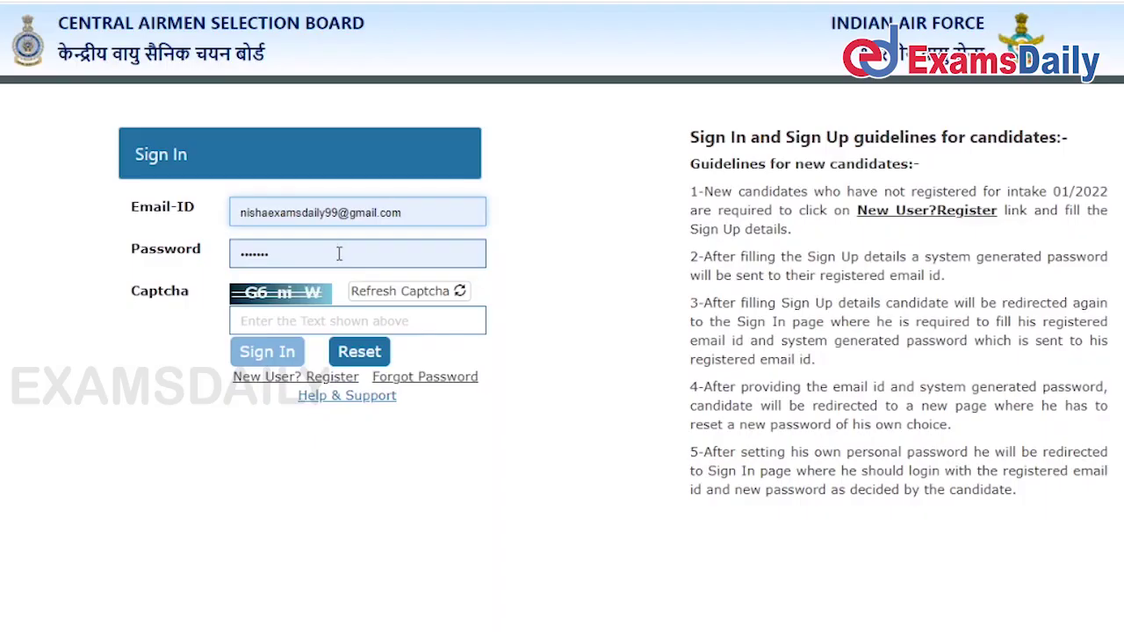
double_click(339, 254)
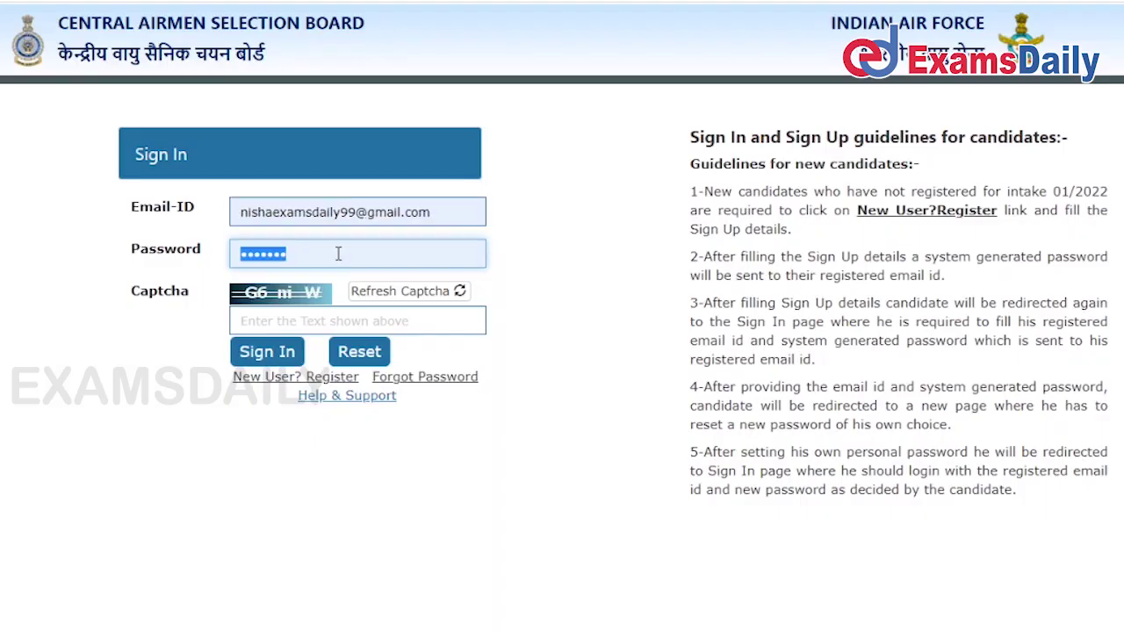
key(BackSpace)
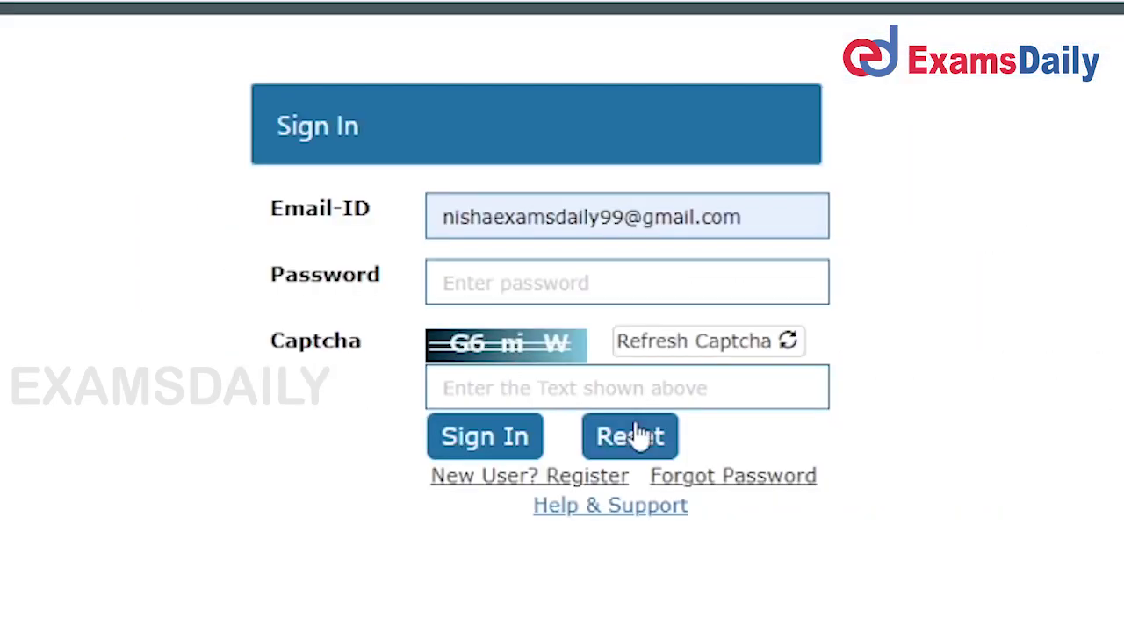
click(625, 288)
click(999, 464)
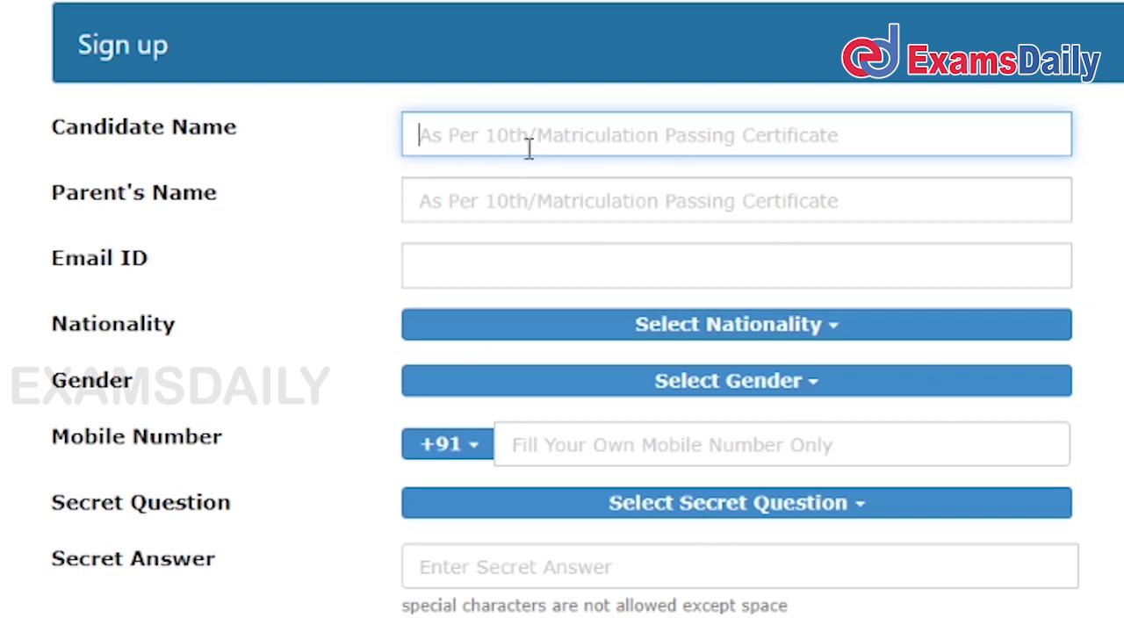
Go through the Sign up name, email, Nationality, Gender and mobile fields without choosing values.
click(535, 211)
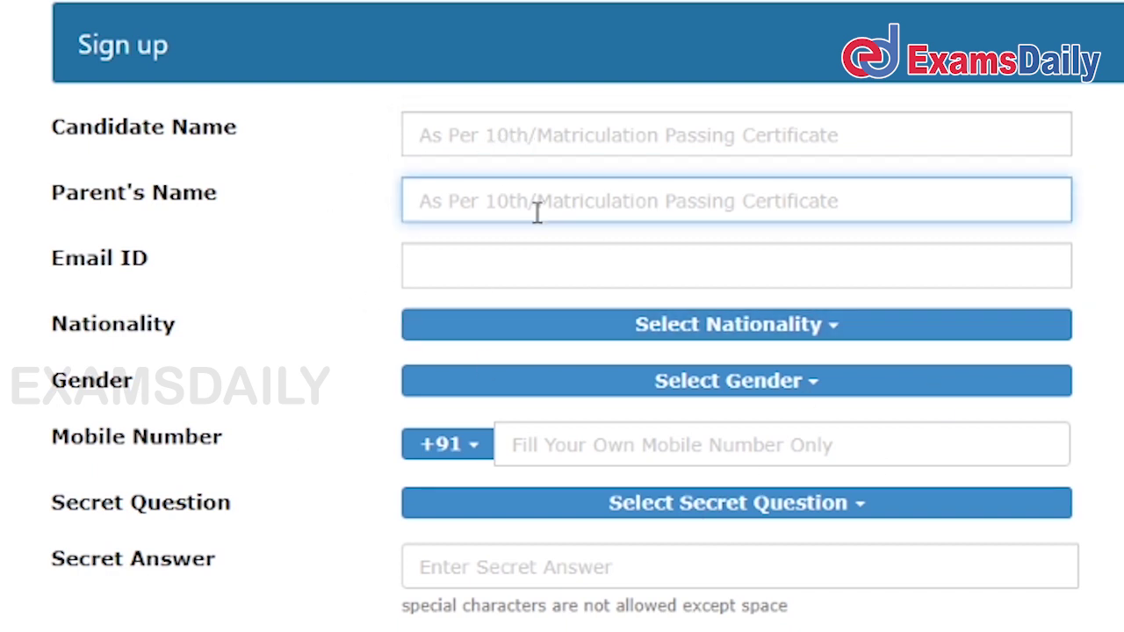
click(534, 258)
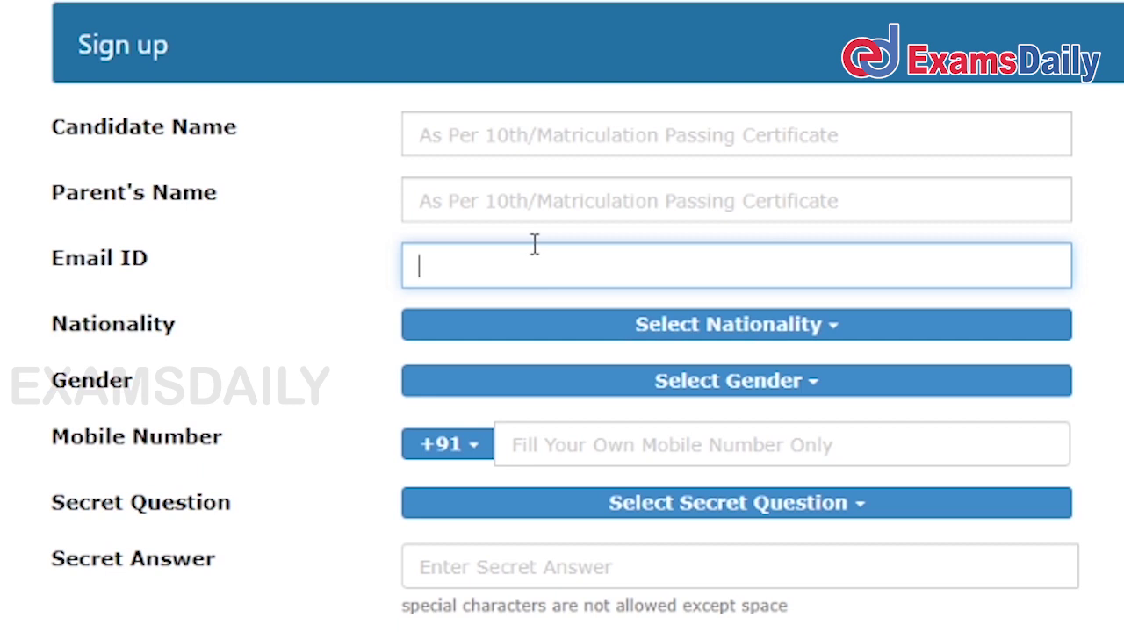
click(548, 327)
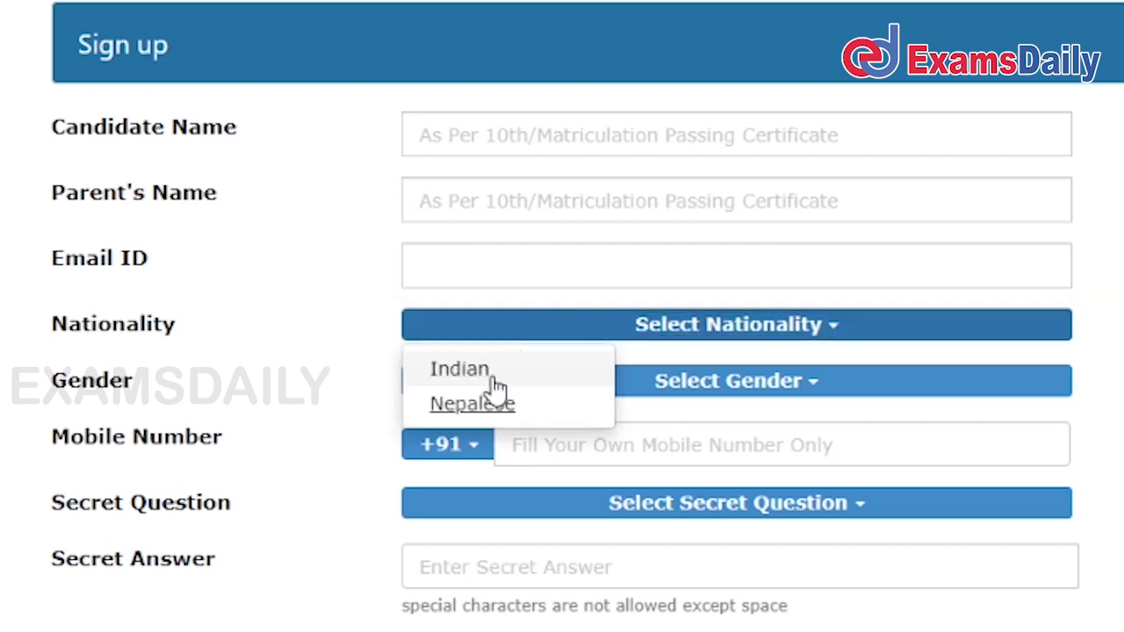
click(1082, 360)
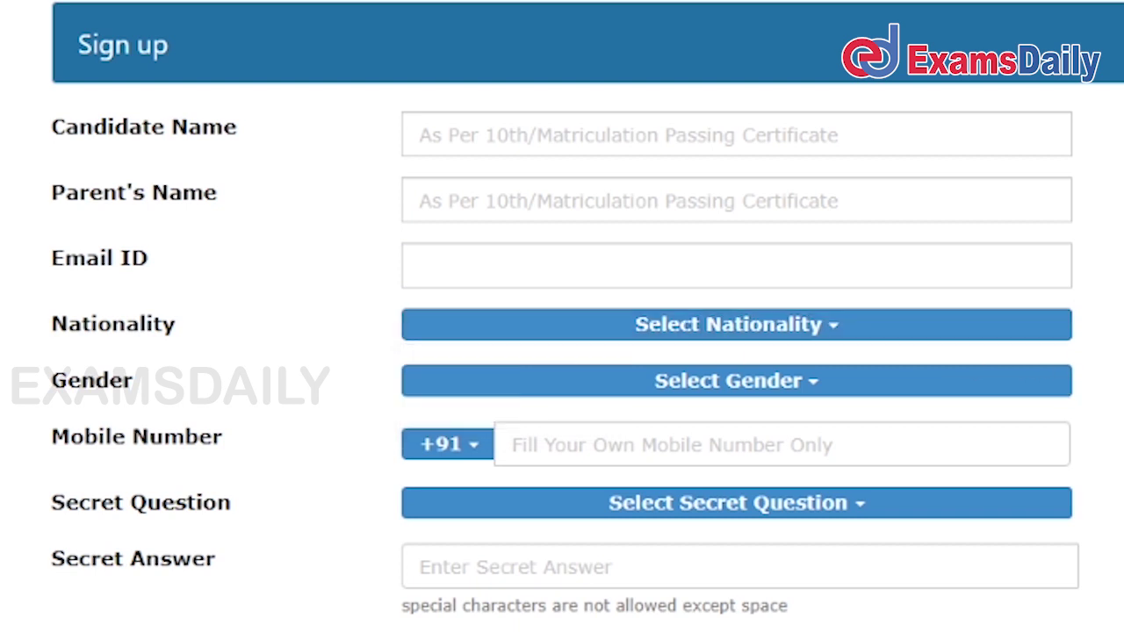
click(843, 382)
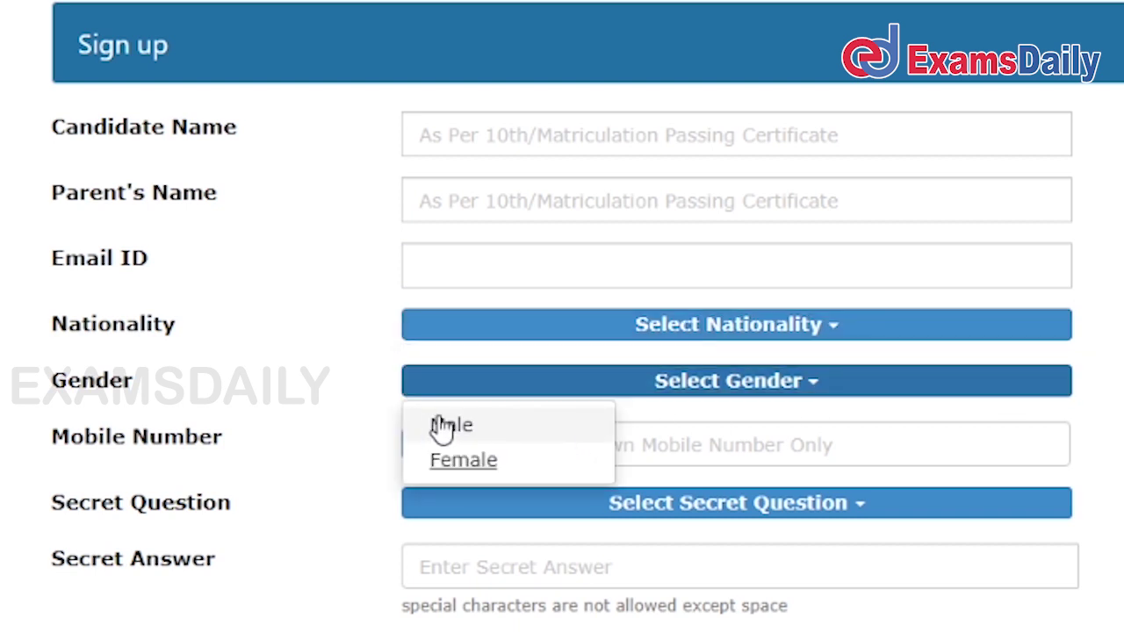
click(1080, 392)
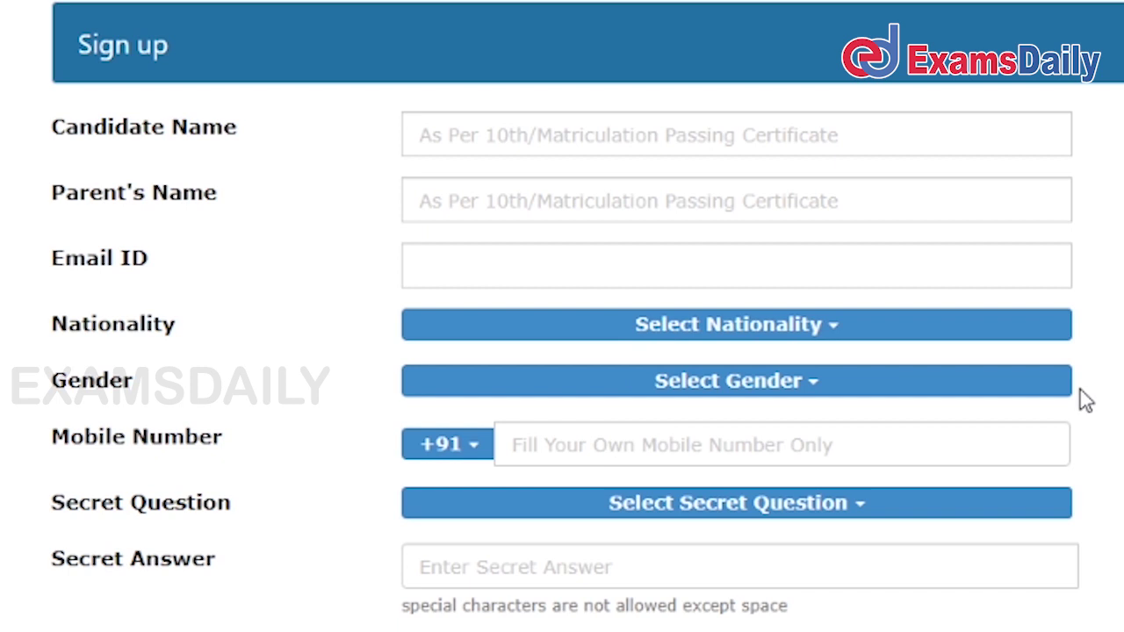
click(839, 447)
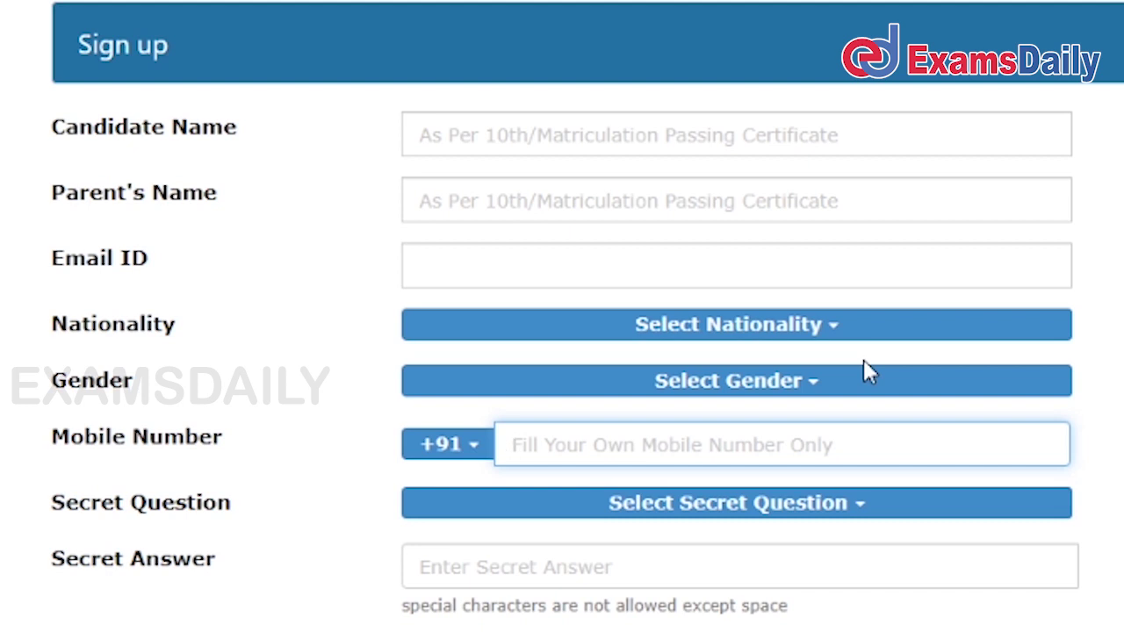
Check the Secret Question list and answer field, then reach the Sign In captcha with credentials entered.
scroll(865, 361, down, 2)
click(730, 427)
click(766, 373)
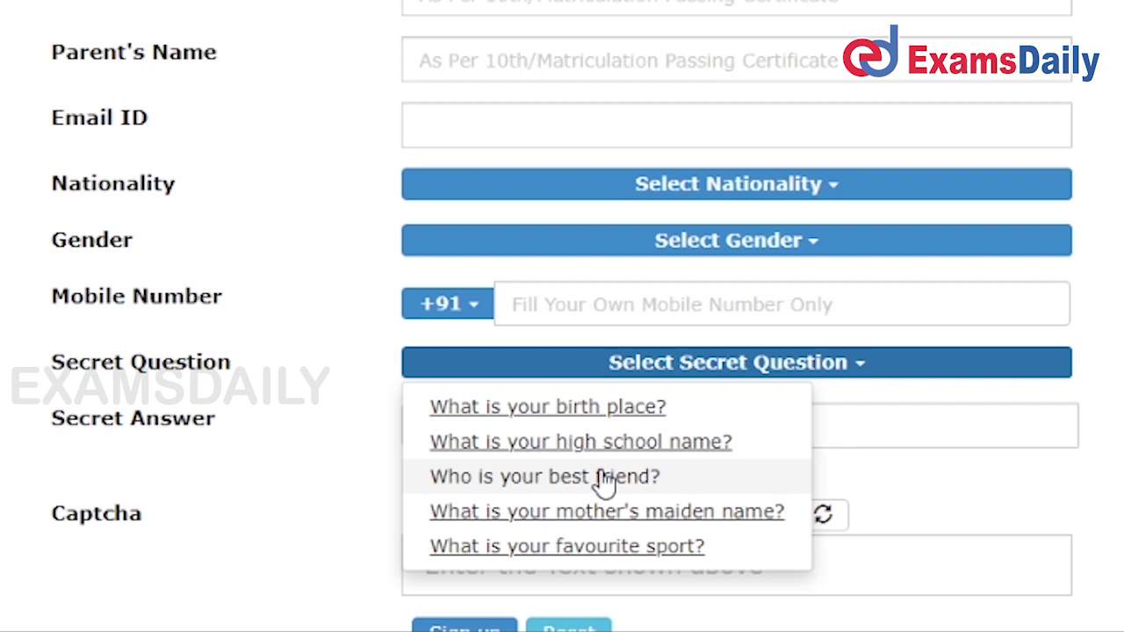
click(993, 437)
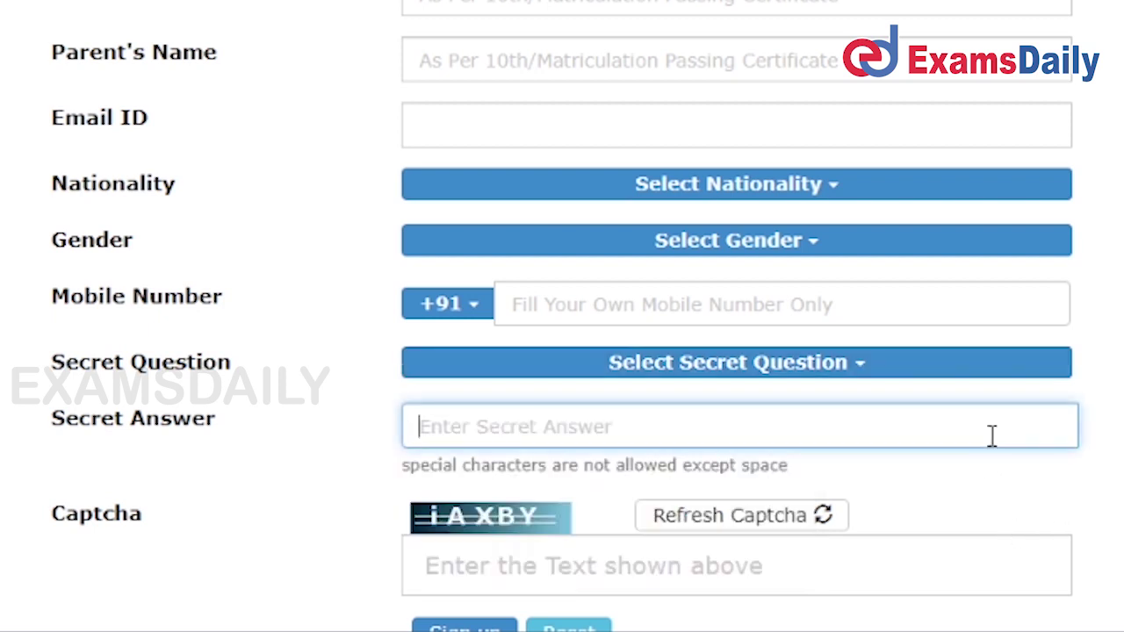
click(1026, 532)
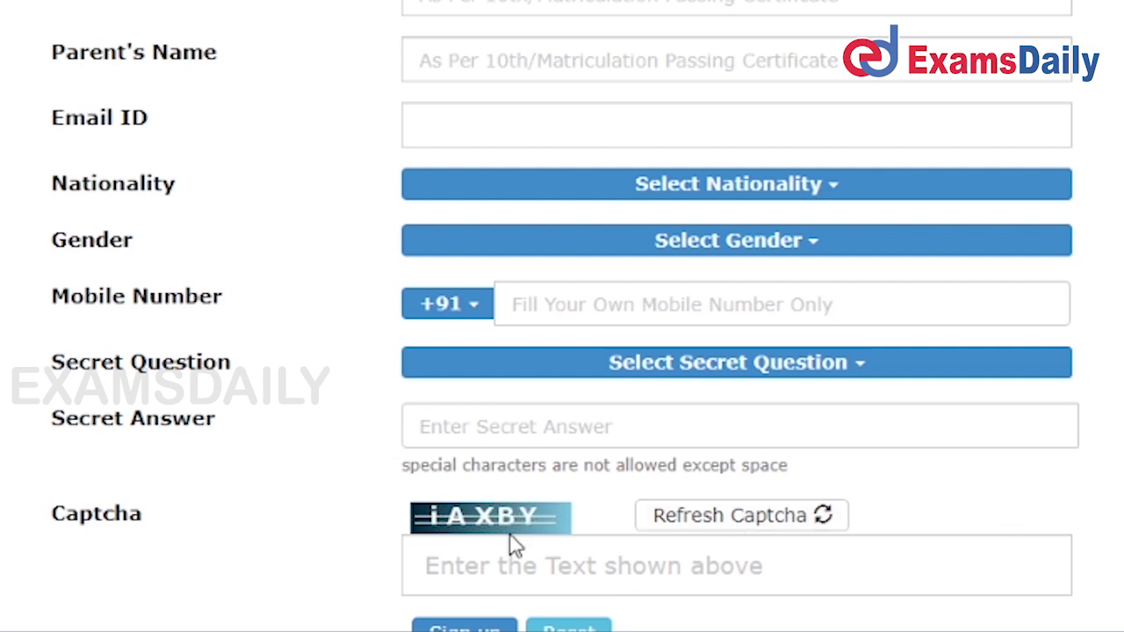
click(508, 567)
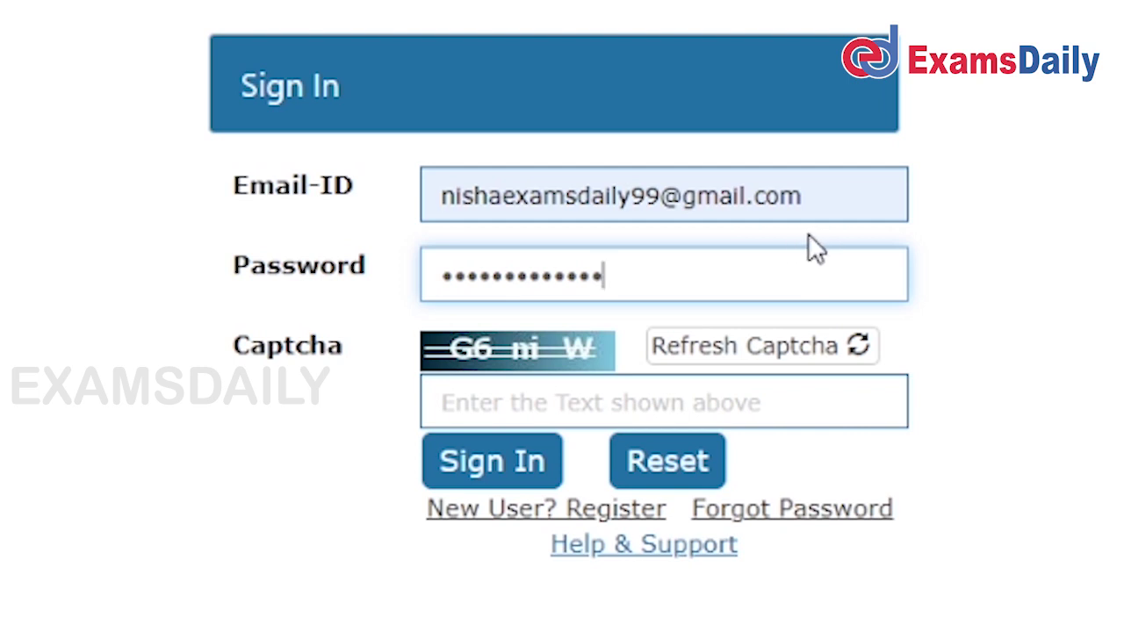
Enter the captcha and sign in with the registered email and password.
click(738, 388)
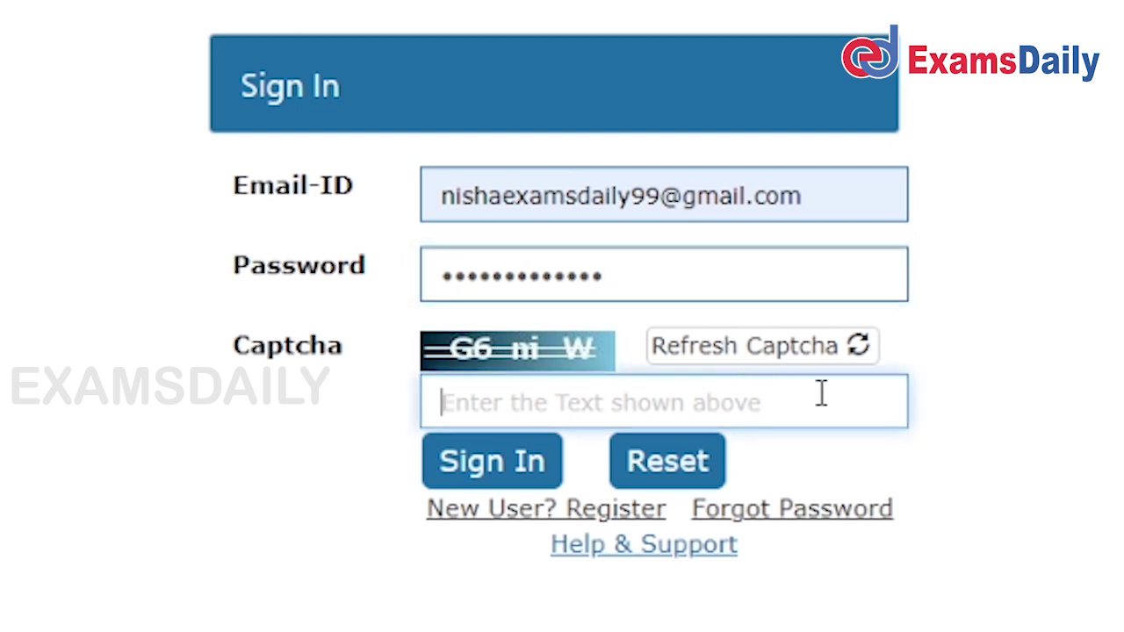
text(G)
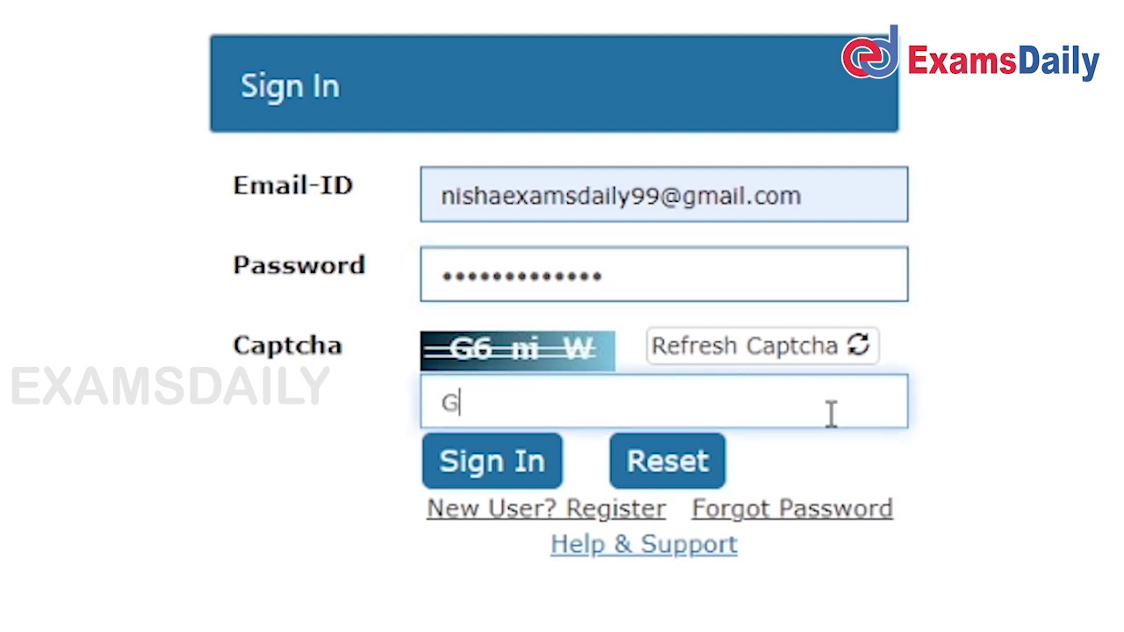
text(ftLKm)
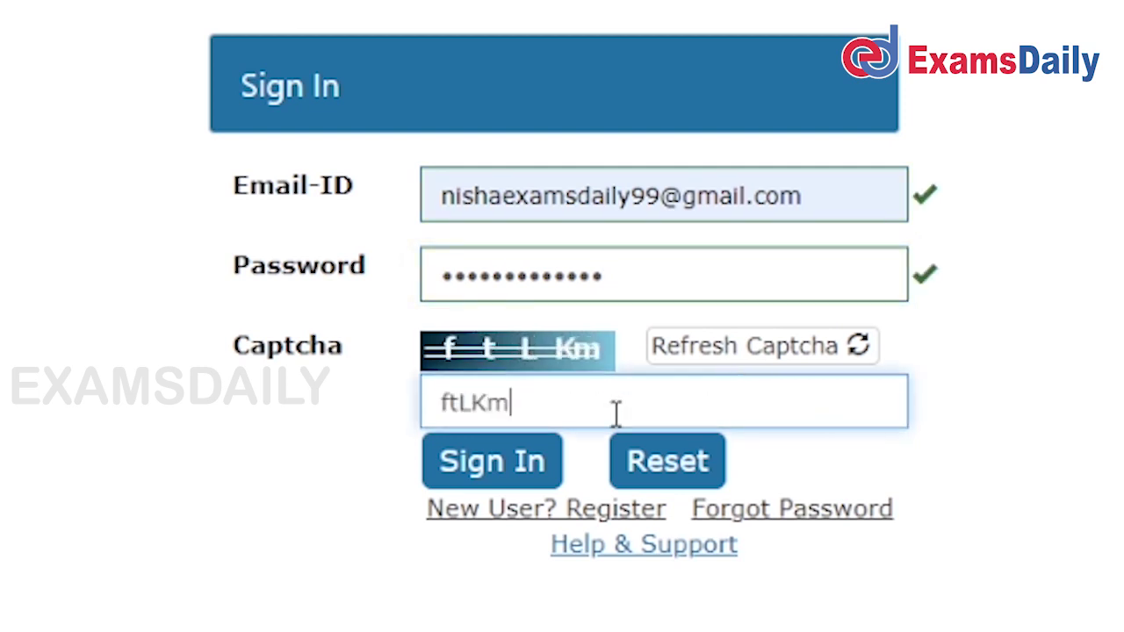
click(489, 457)
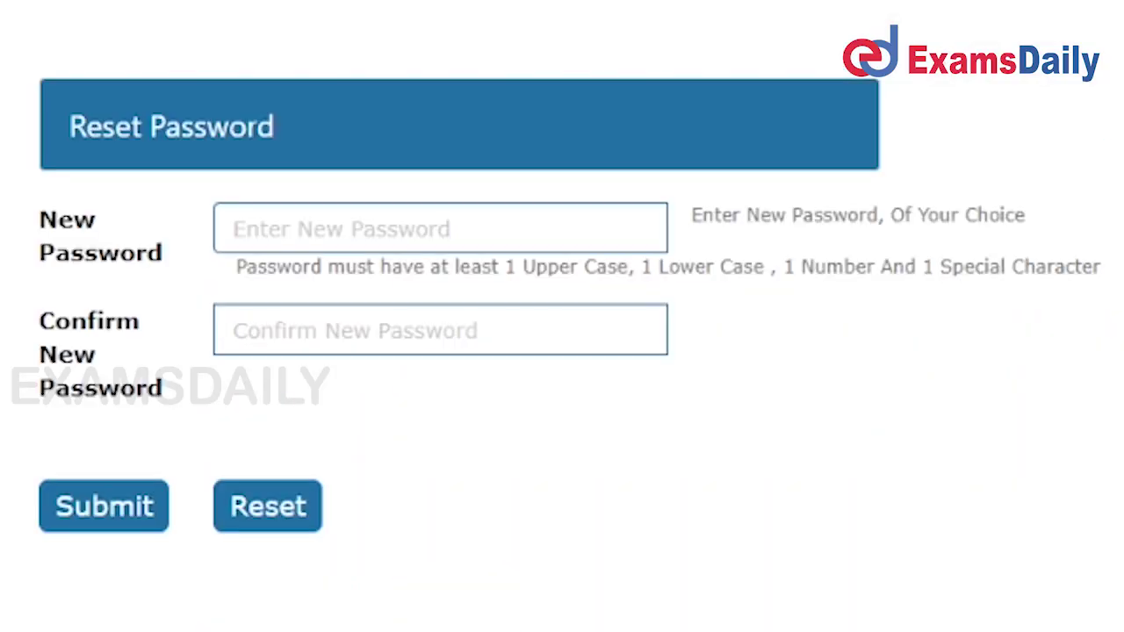
Enter and confirm a new password, then submit it for the Successful Password Reset message.
click(358, 232)
click(628, 234)
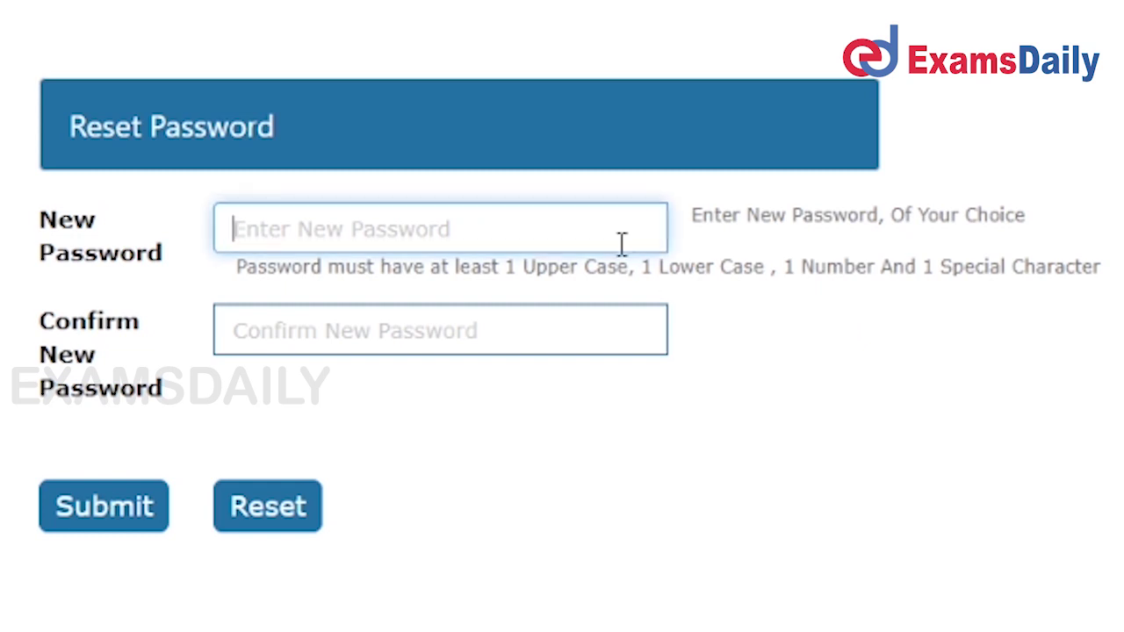
text(•••••••••)
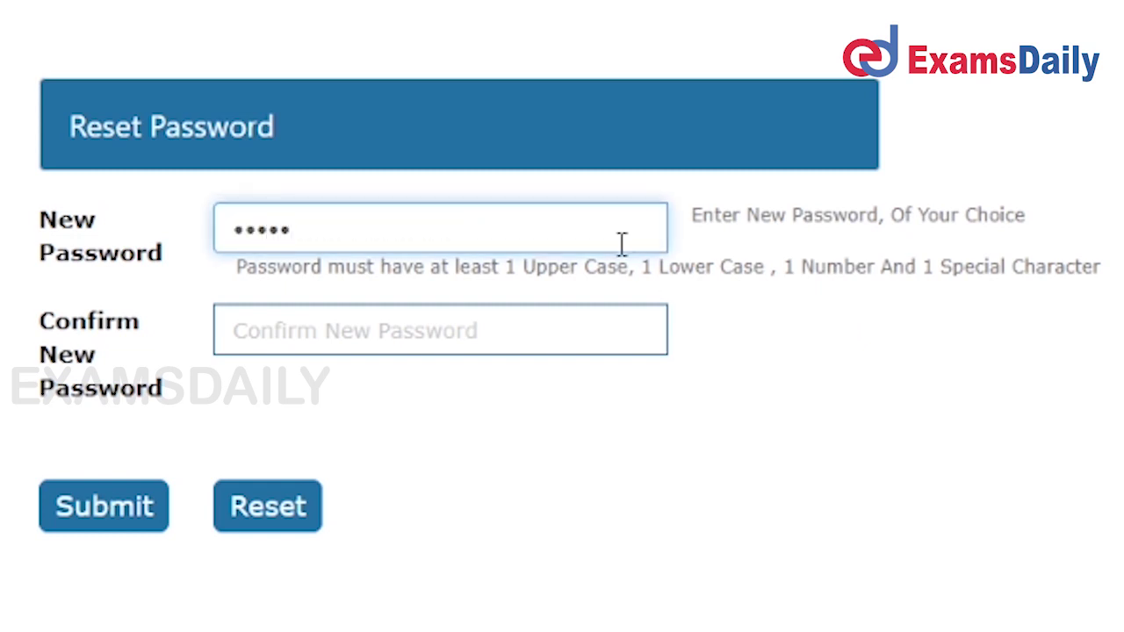
click(492, 320)
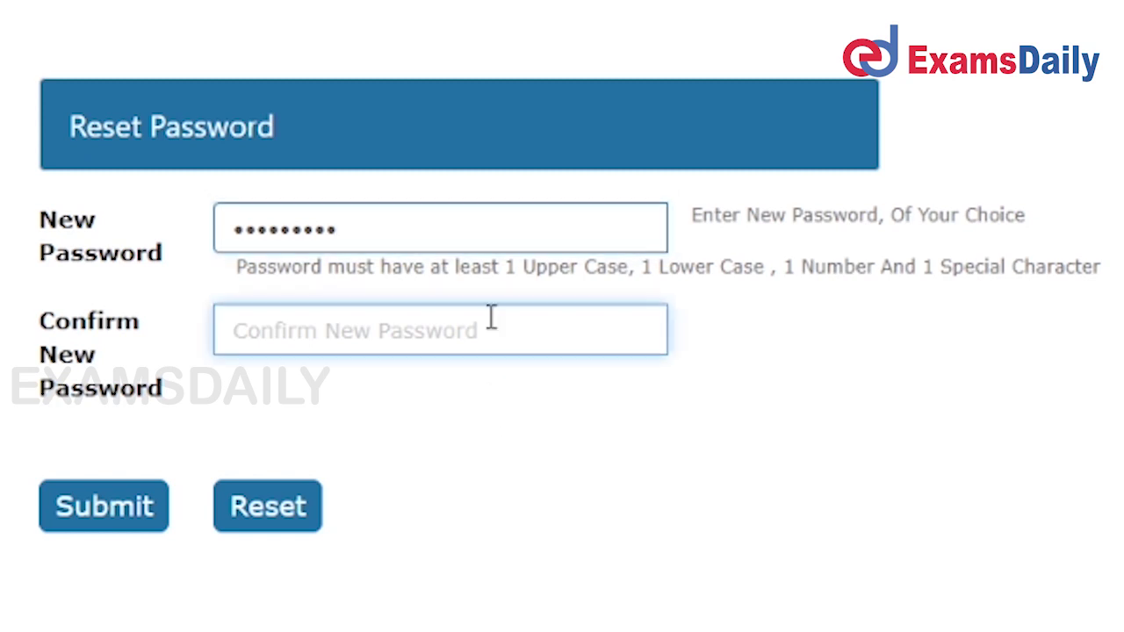
text(•••••••••)
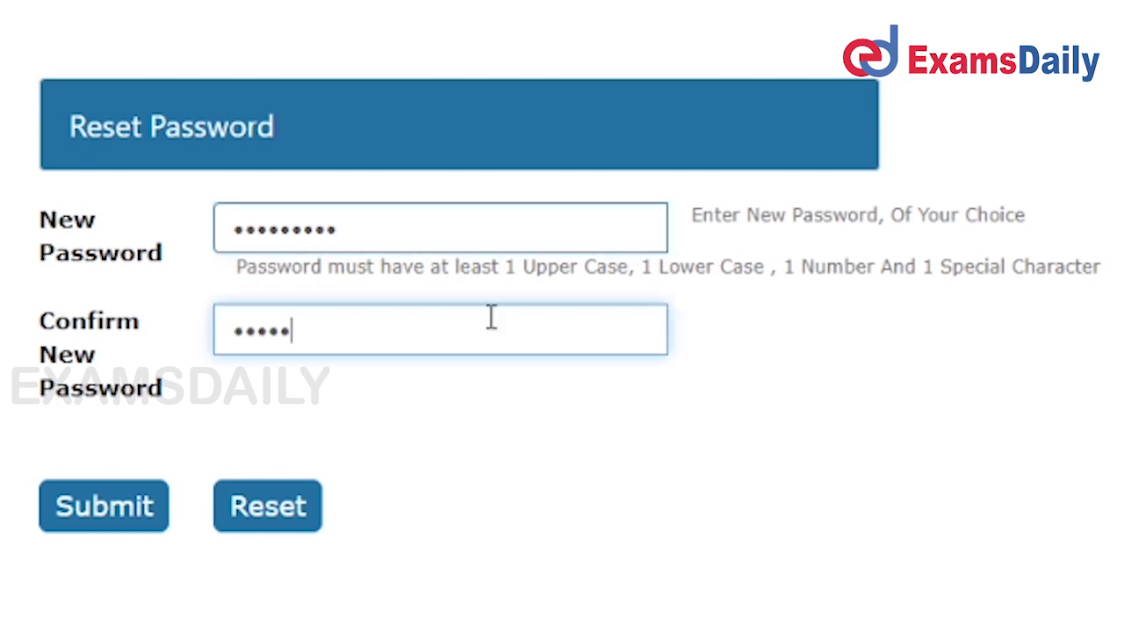
click(113, 532)
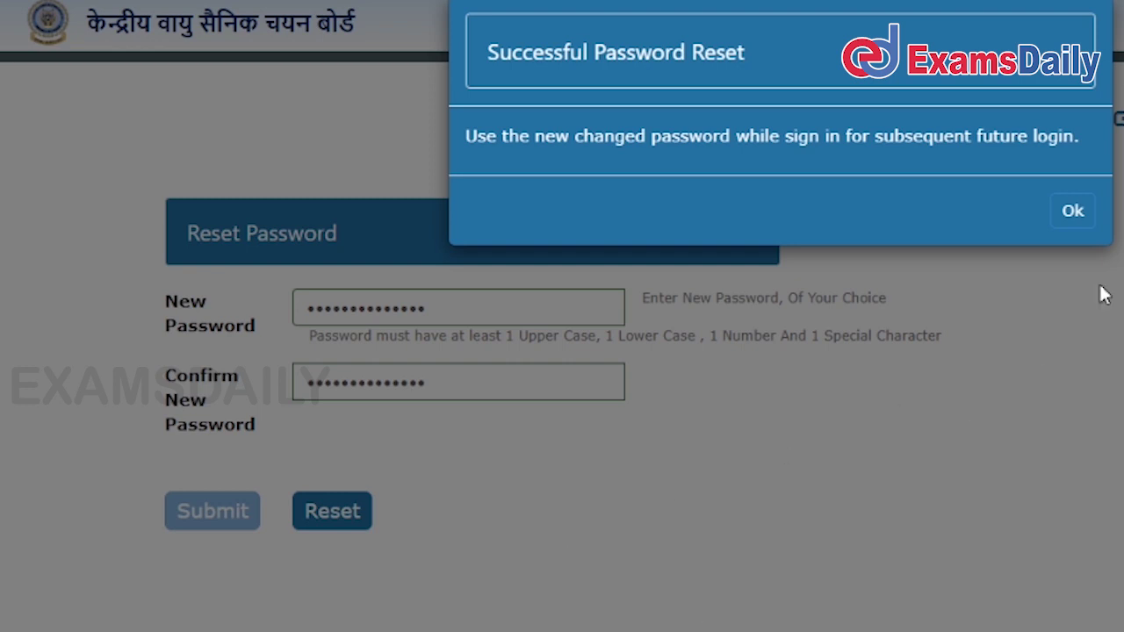
Dismiss the reset message and sign in to the candidate dashboard with the new password.
click(1060, 228)
double_click(515, 296)
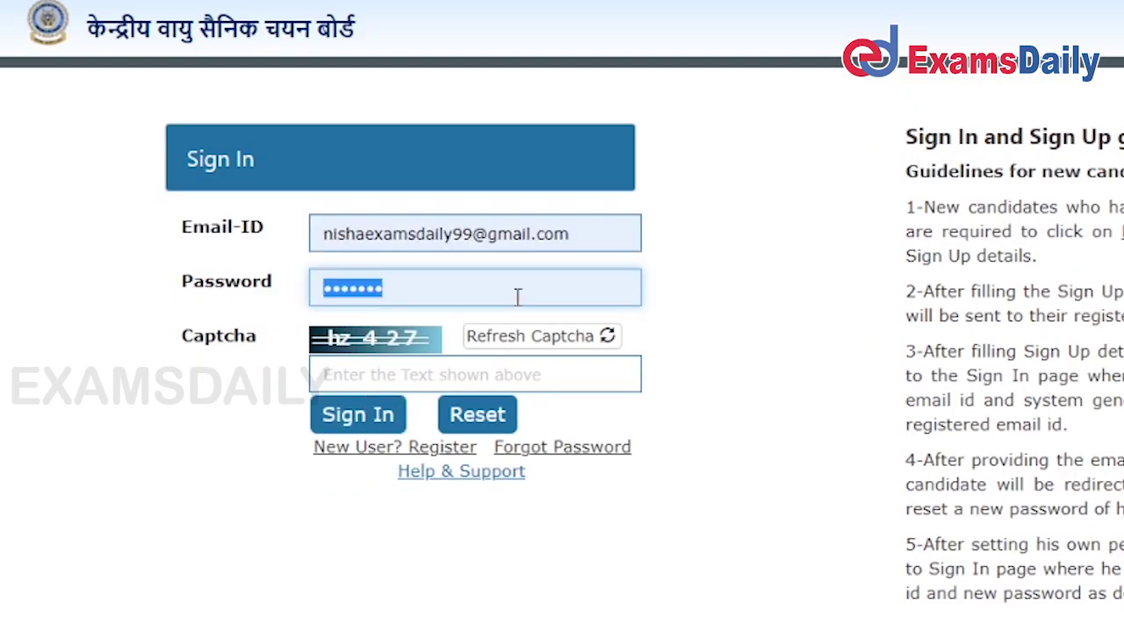
key(BackSpace)
text(***)
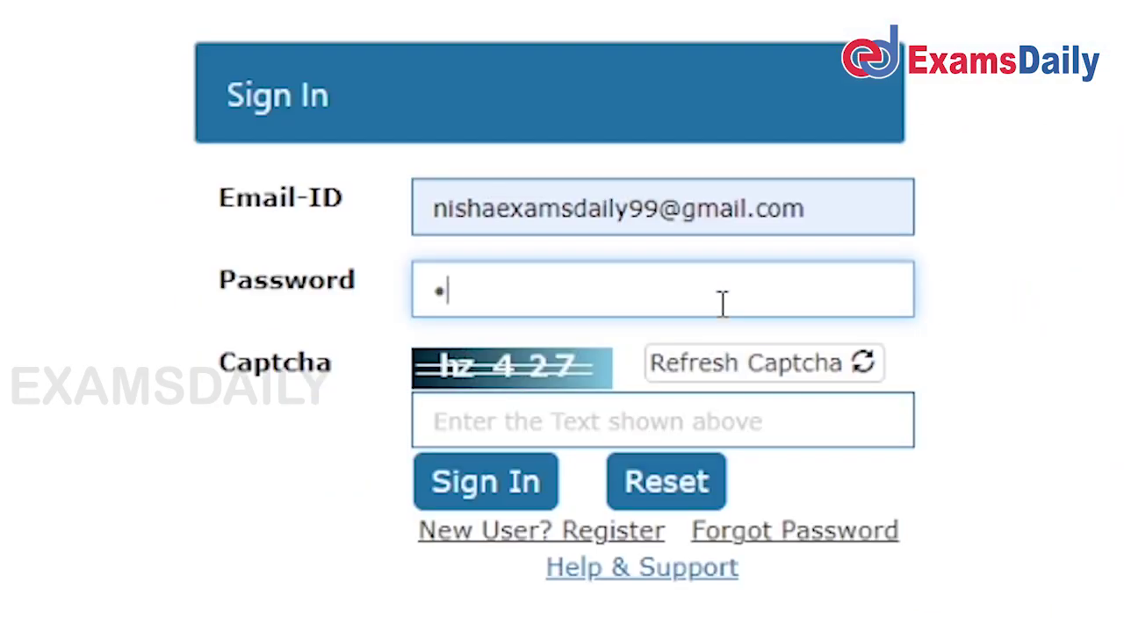
click(697, 422)
text(hz427)
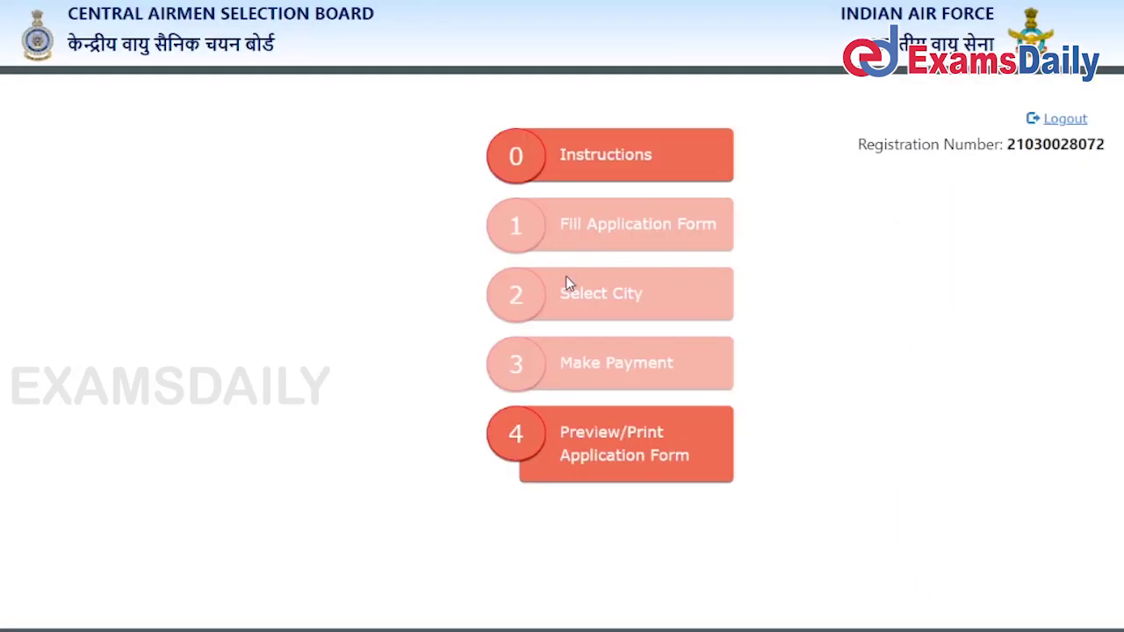
Mark the application instructions as read and continue to the registration steps.
click(607, 171)
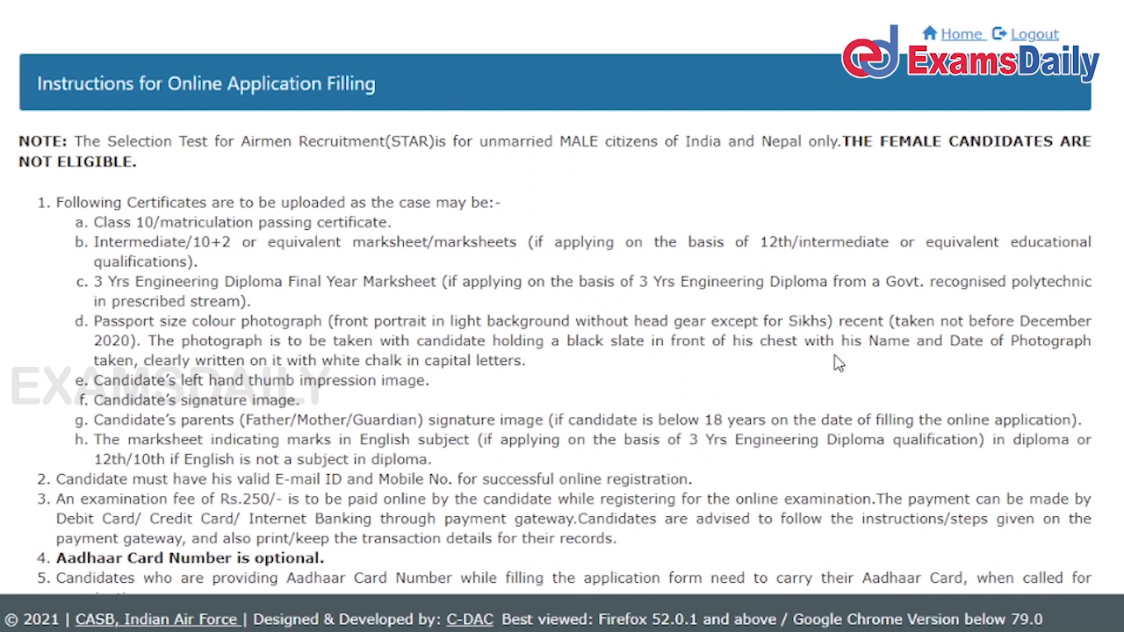
scroll(255, 334, down, 3)
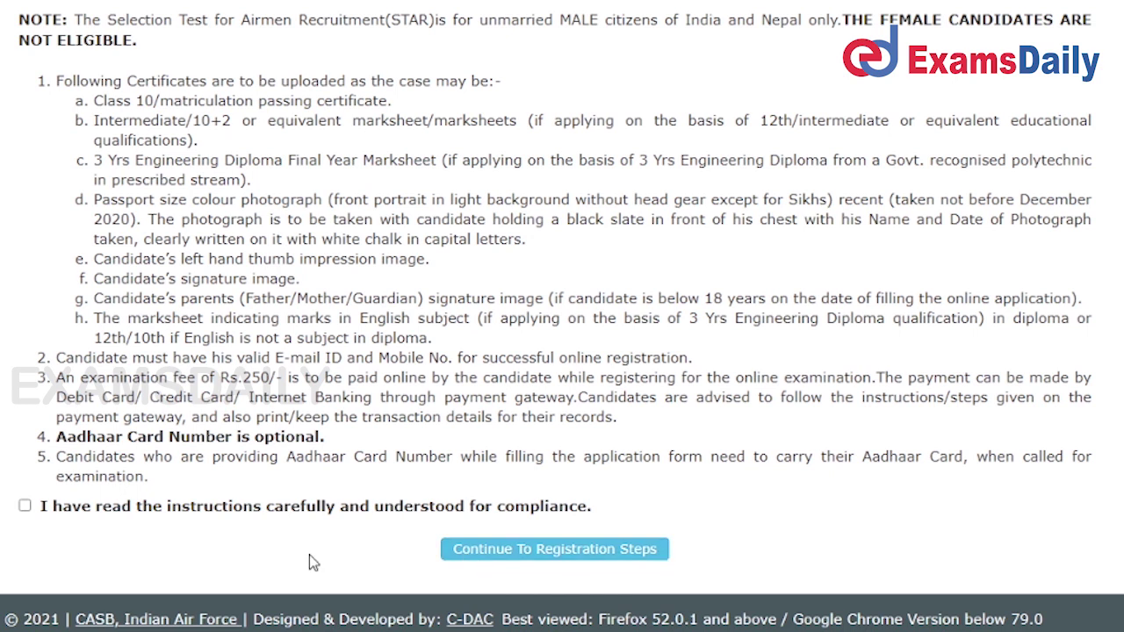
click(25, 507)
click(586, 554)
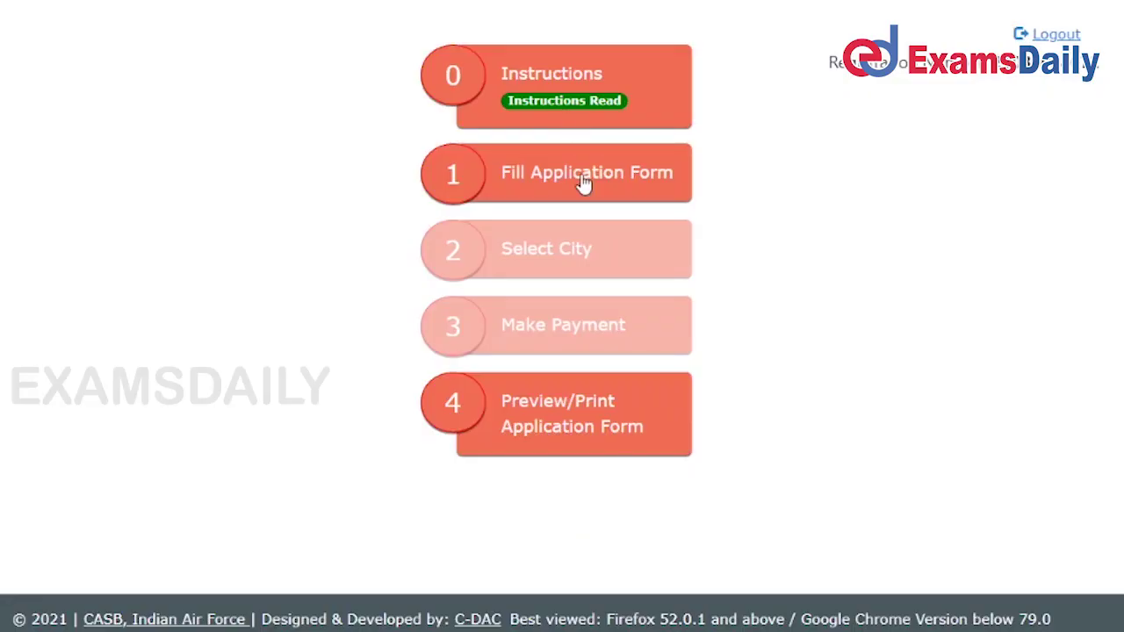
Start the application form and mark the applicant as Civilian.
click(579, 180)
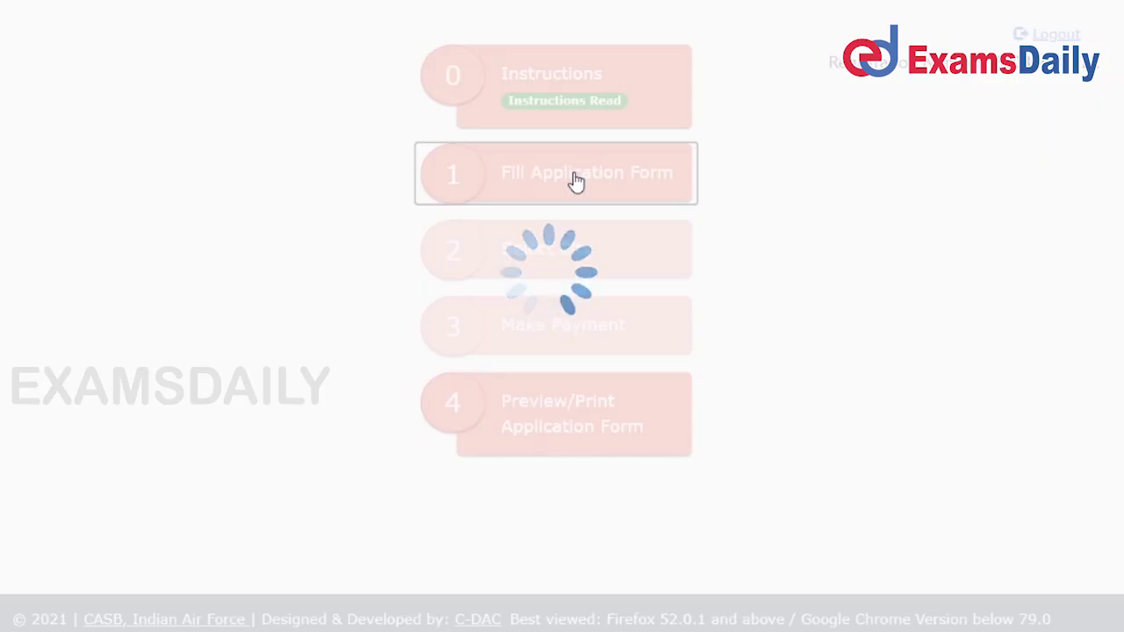
scroll(810, 346, down, 2)
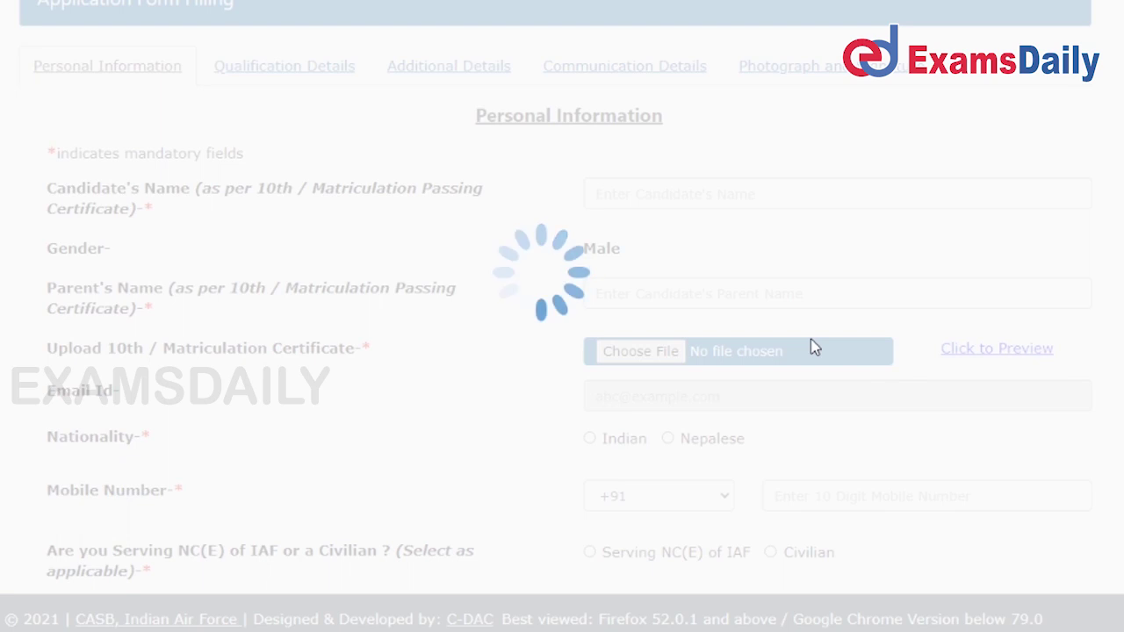
scroll(712, 281, down, 1)
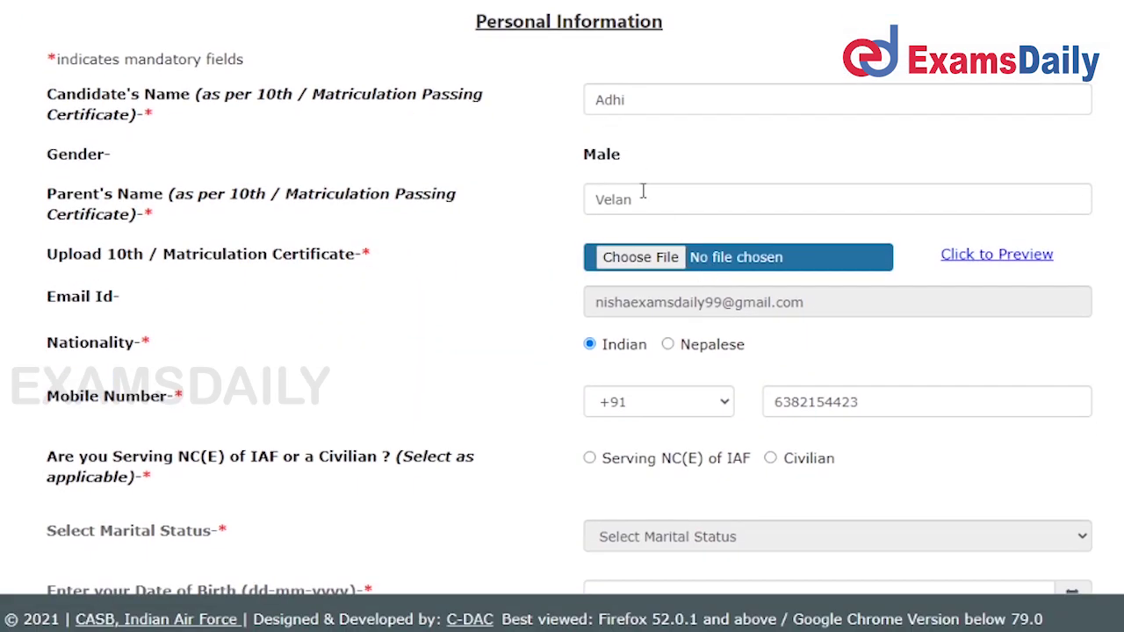
scroll(641, 211, down, 3)
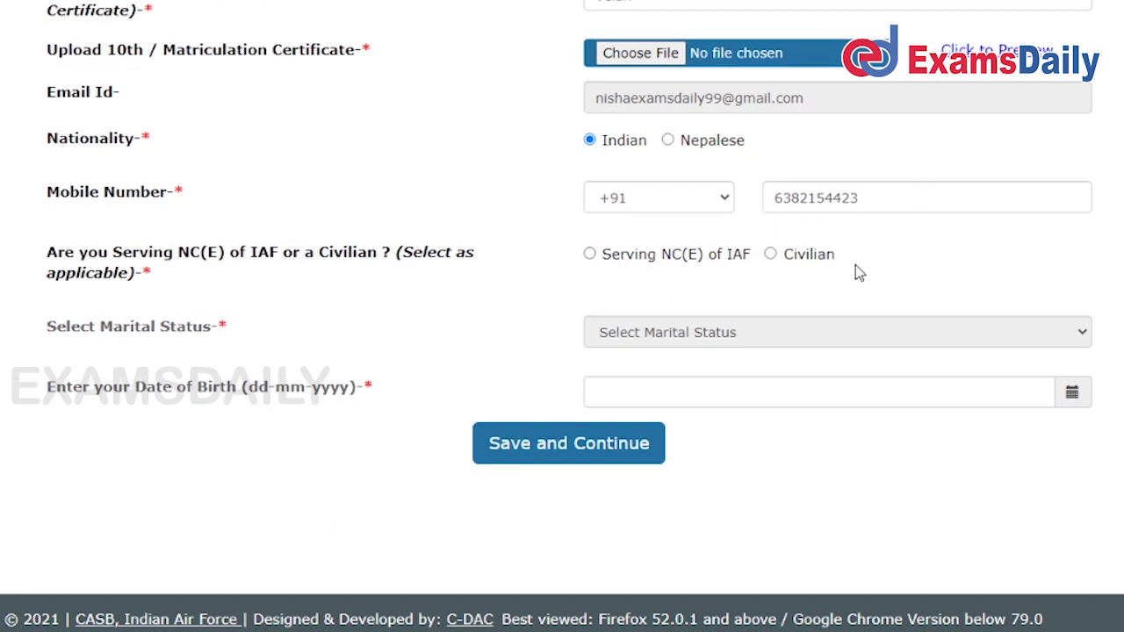
click(781, 254)
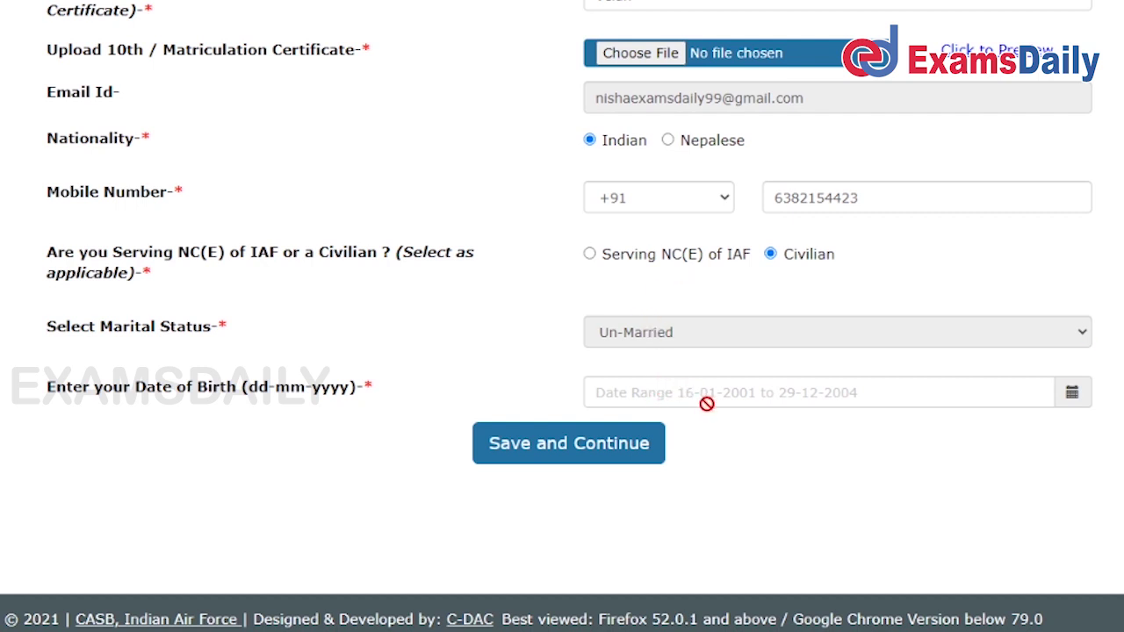
Set the date of birth to 06-10-2004 in the calendar and try saving.
click(1069, 395)
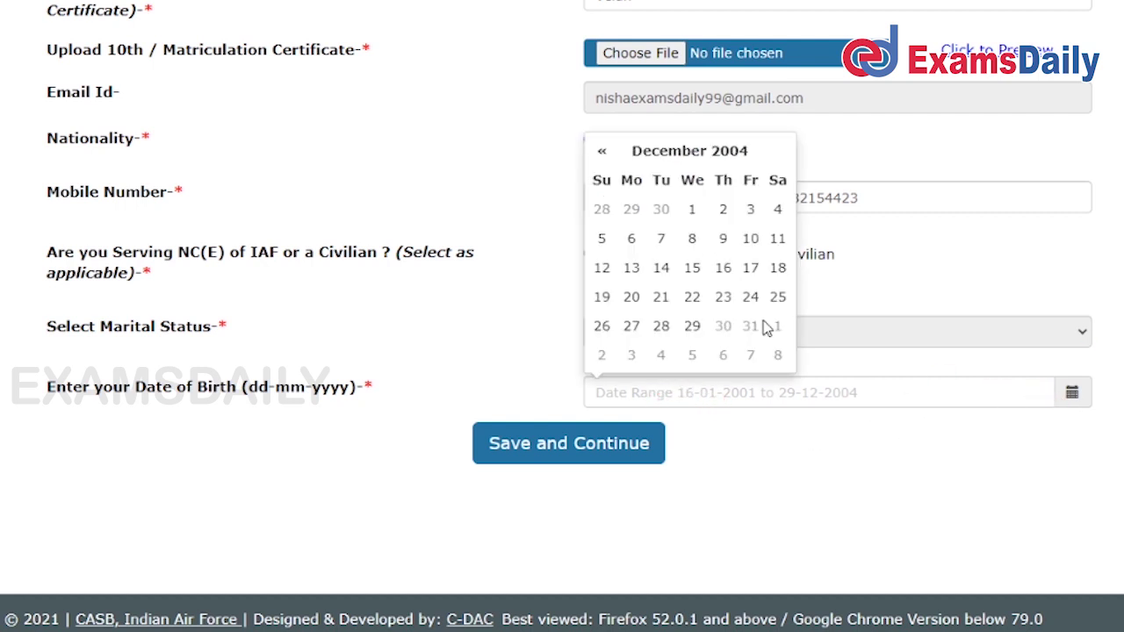
click(692, 209)
click(602, 150)
click(601, 150)
click(692, 238)
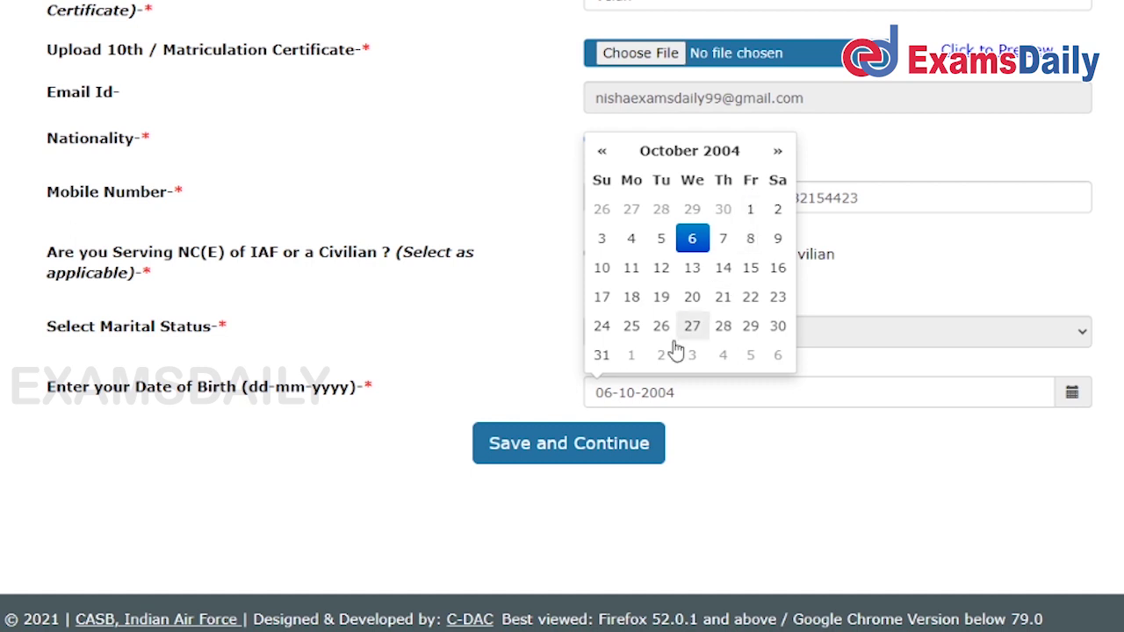
click(618, 452)
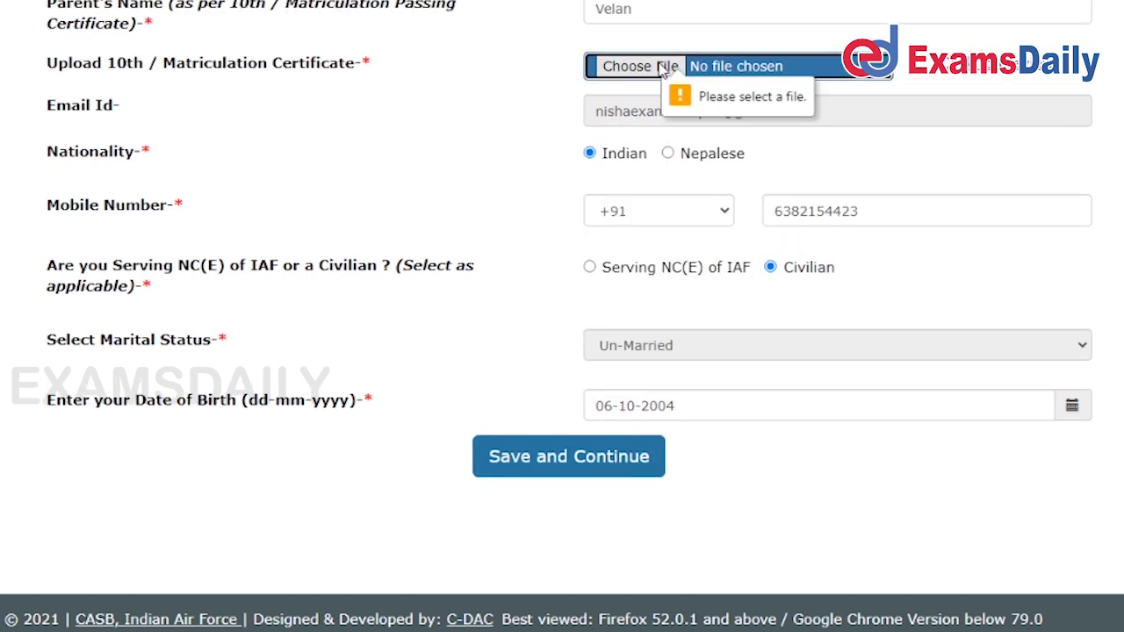
Attach the 10th certificate ssc (2).jpg and dismiss the file-selected confirmation.
scroll(663, 70, up, 2)
click(660, 242)
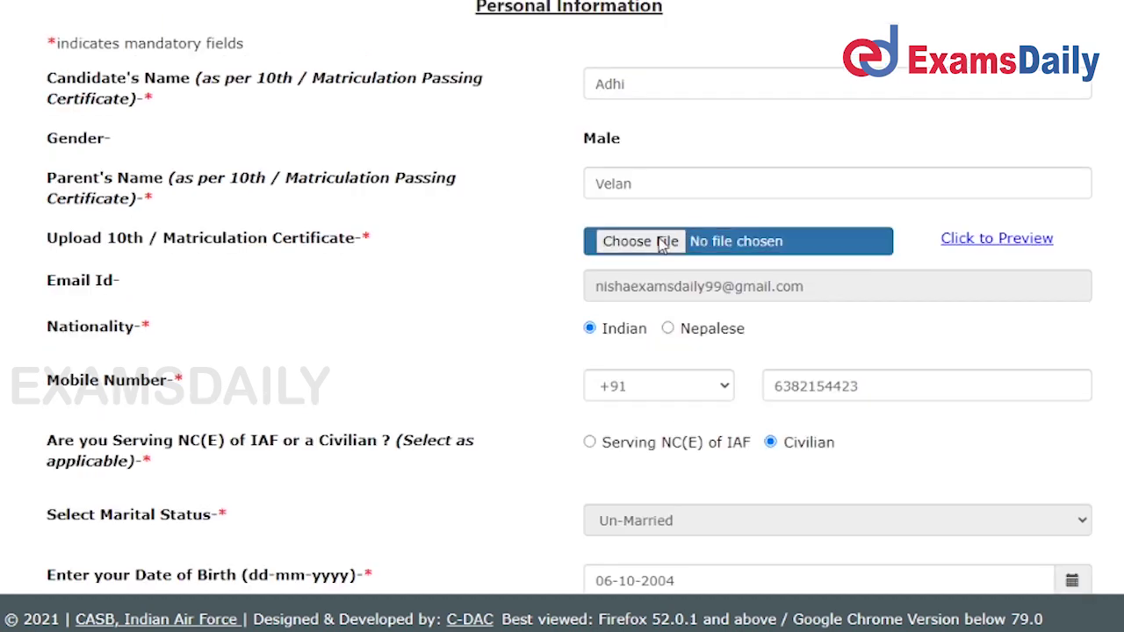
scroll(647, 161, down, 1)
scroll(414, 97, up, 1)
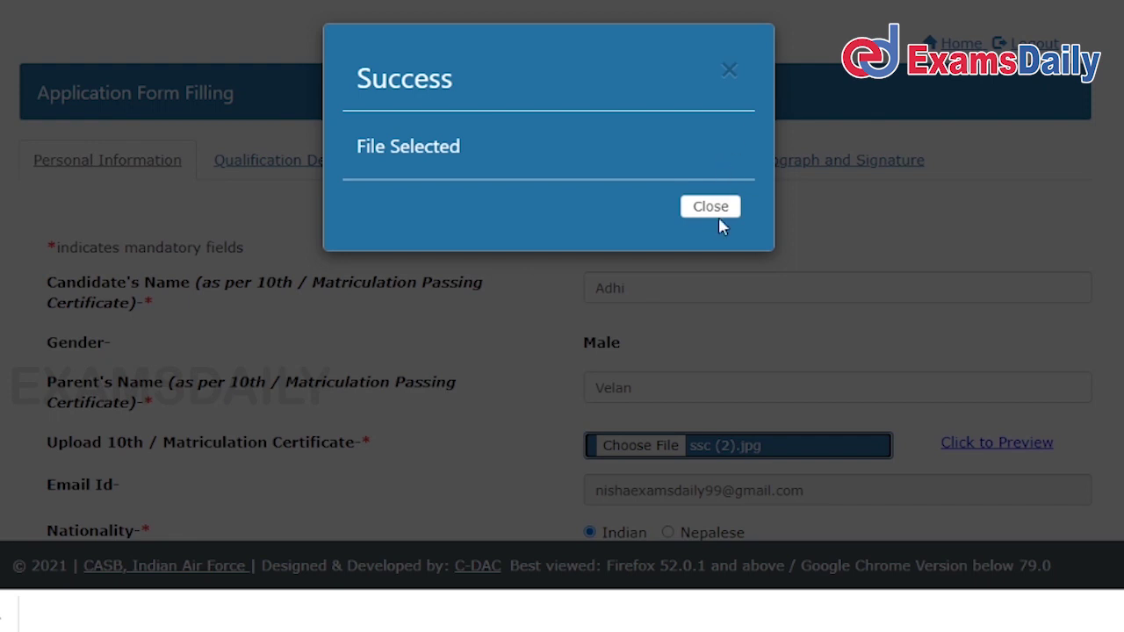
click(719, 217)
scroll(738, 264, down, 3)
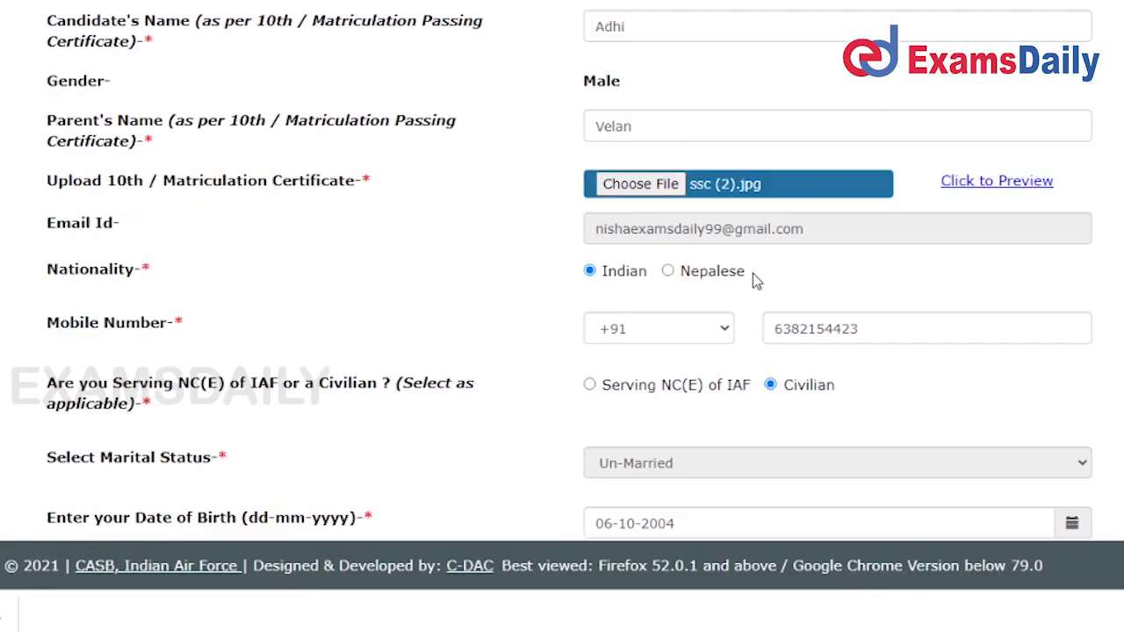
scroll(753, 273, down, 2)
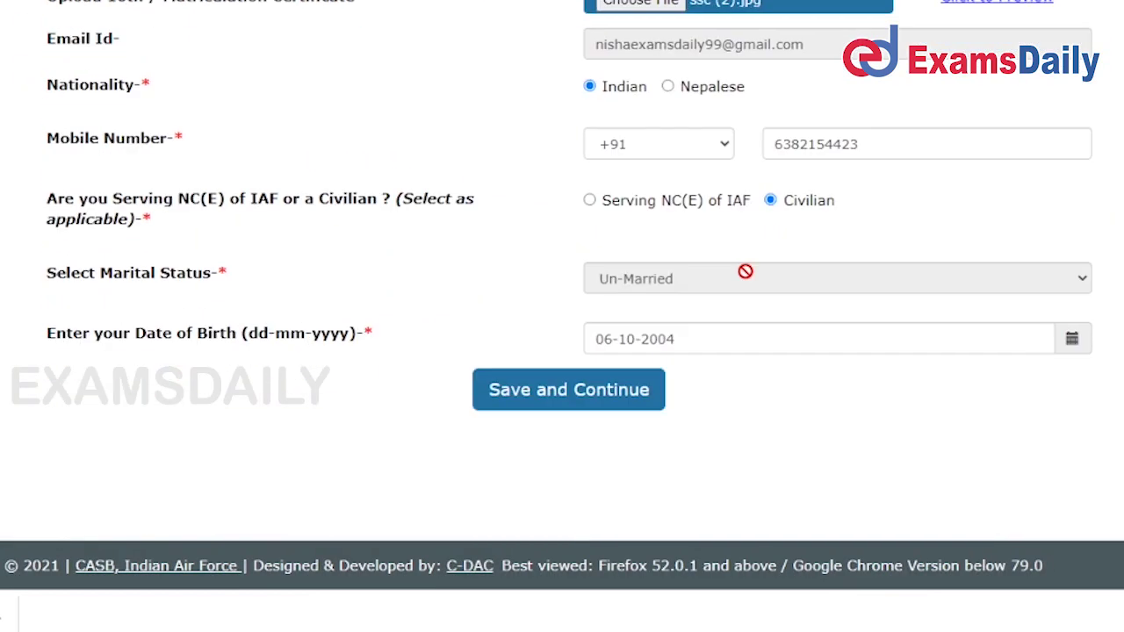
Save the personal details, pick the qualification type and dismiss the eligibility alert.
click(551, 396)
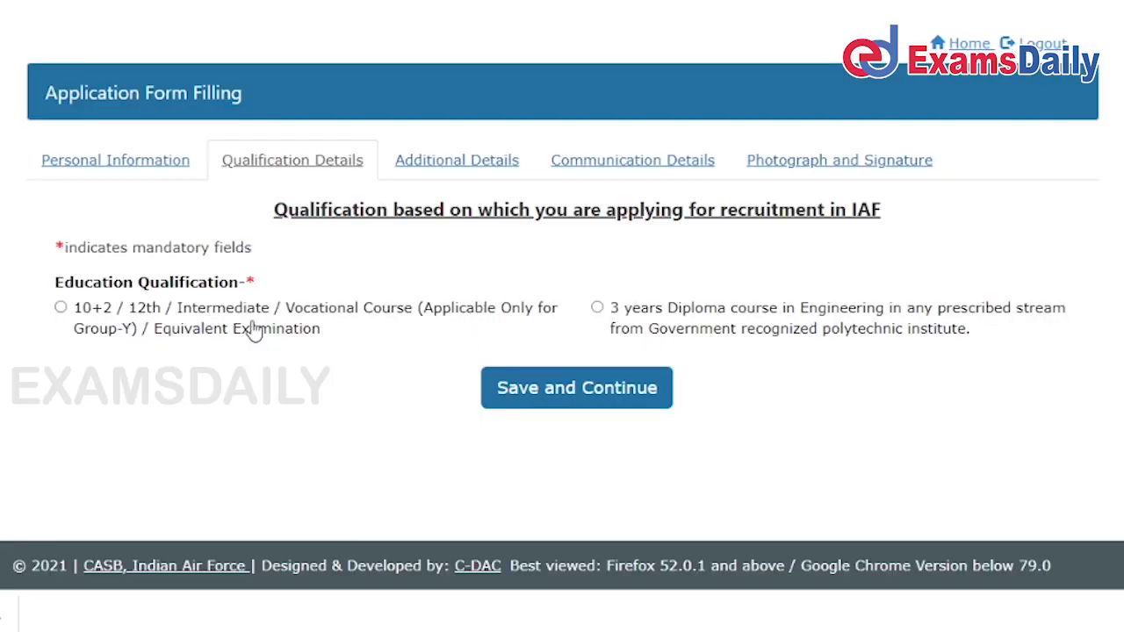
click(75, 321)
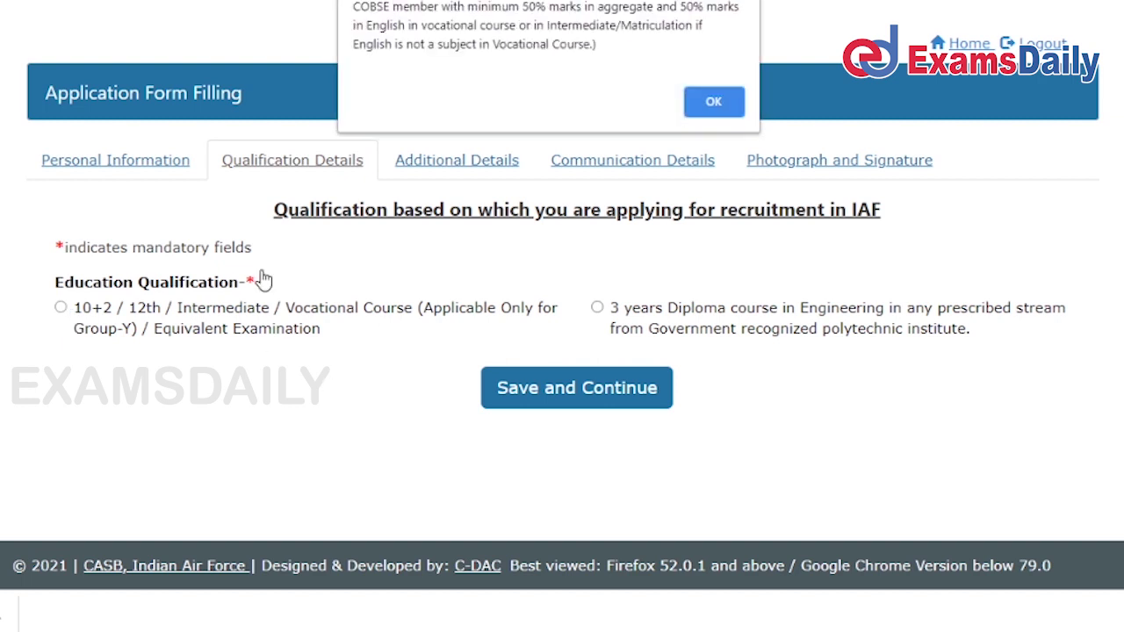
click(708, 104)
scroll(539, 396, down, 2)
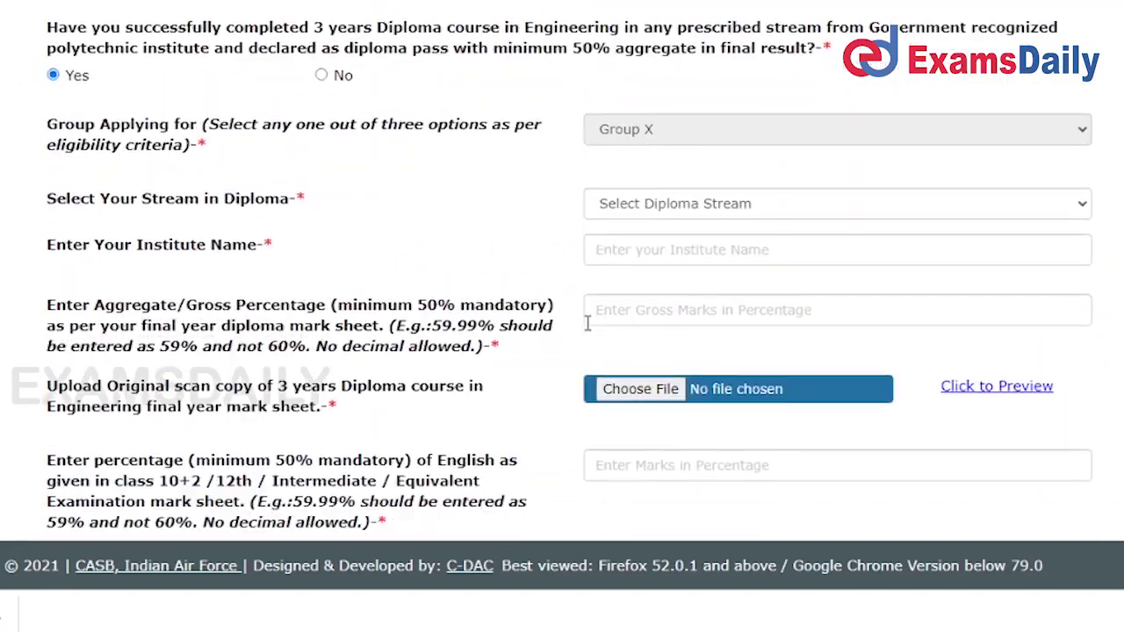
scroll(587, 322, down, 2)
Enter institute 'RMK institute' and an 80% aggregate, dismissing the file confirmation.
click(736, 123)
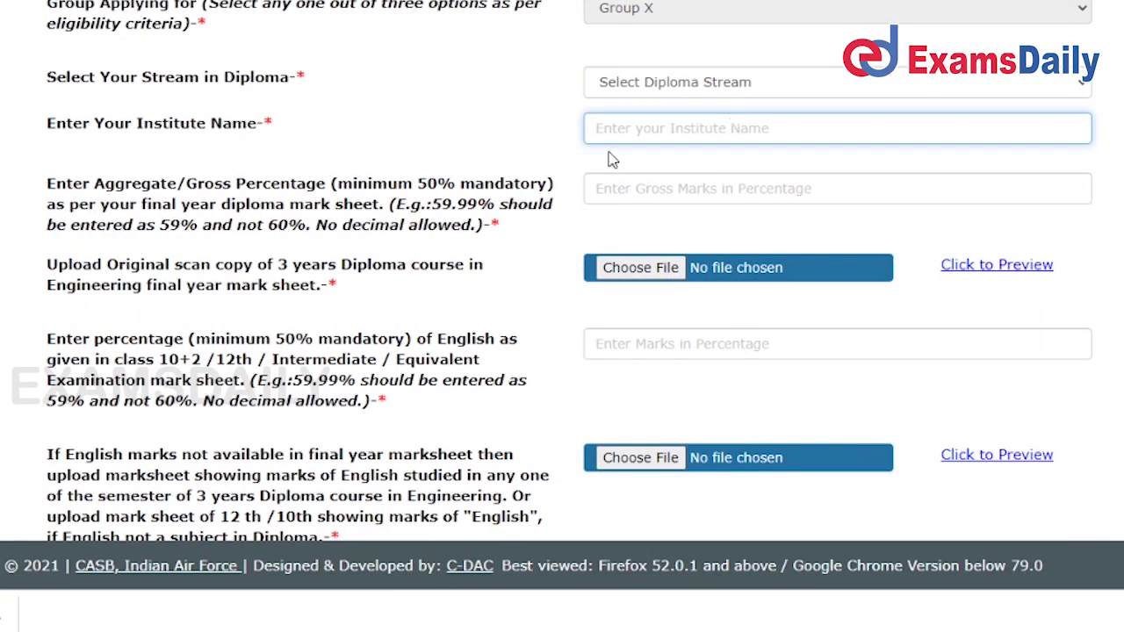
text(RMK institute)
click(635, 183)
scroll(784, 203, down, 2)
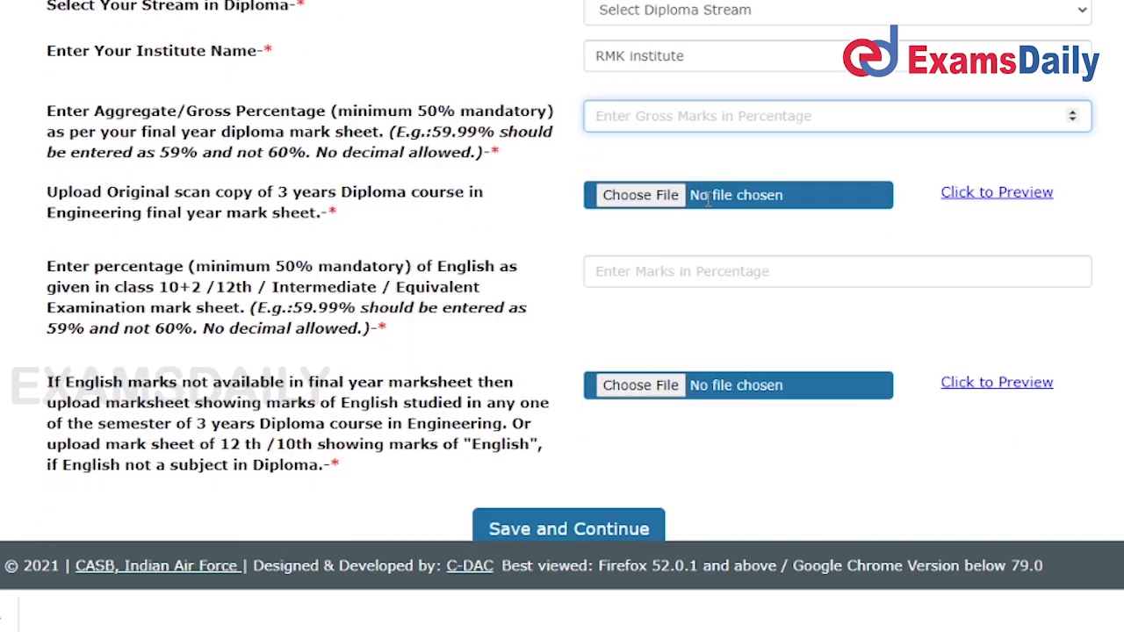
text(8)
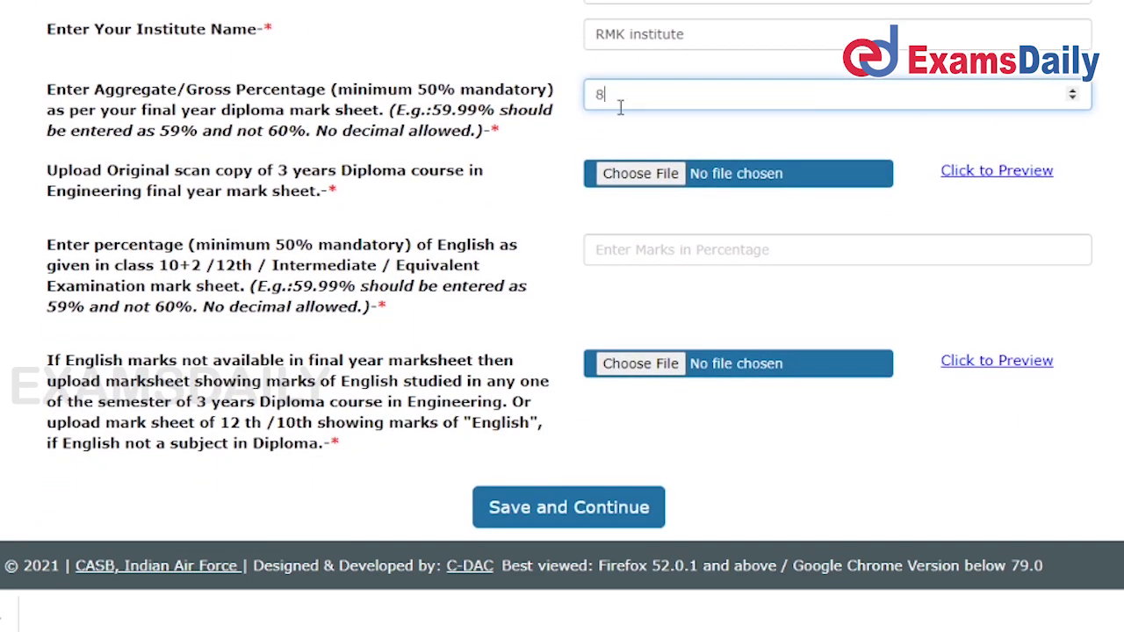
text(0)
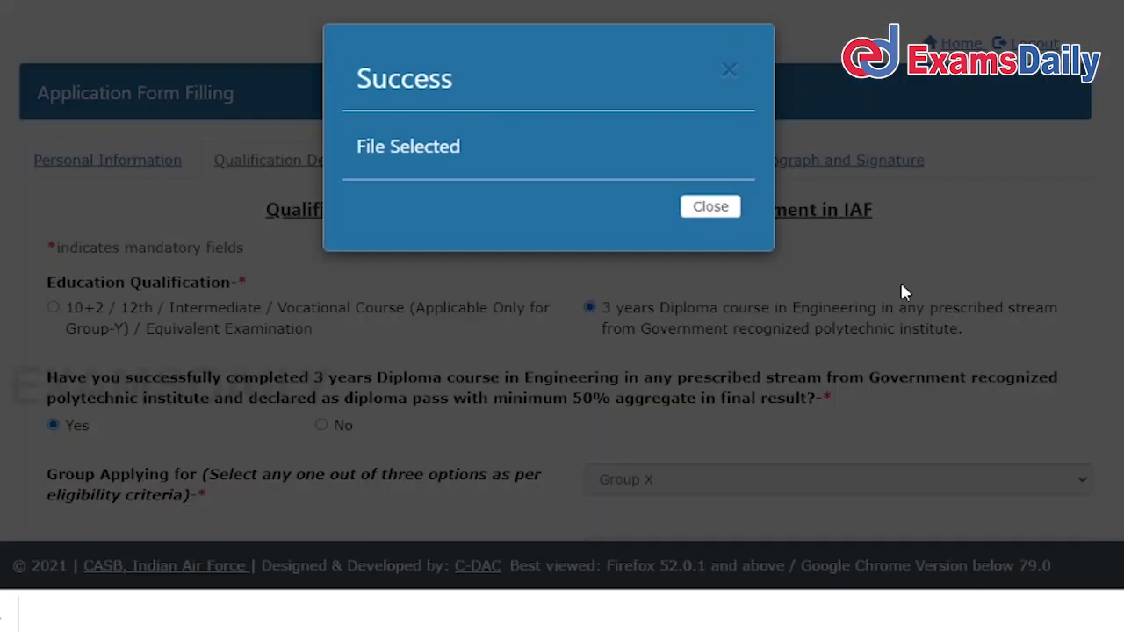
click(710, 207)
Enter 50% for English and save the qualification details.
scroll(835, 298, down, 5)
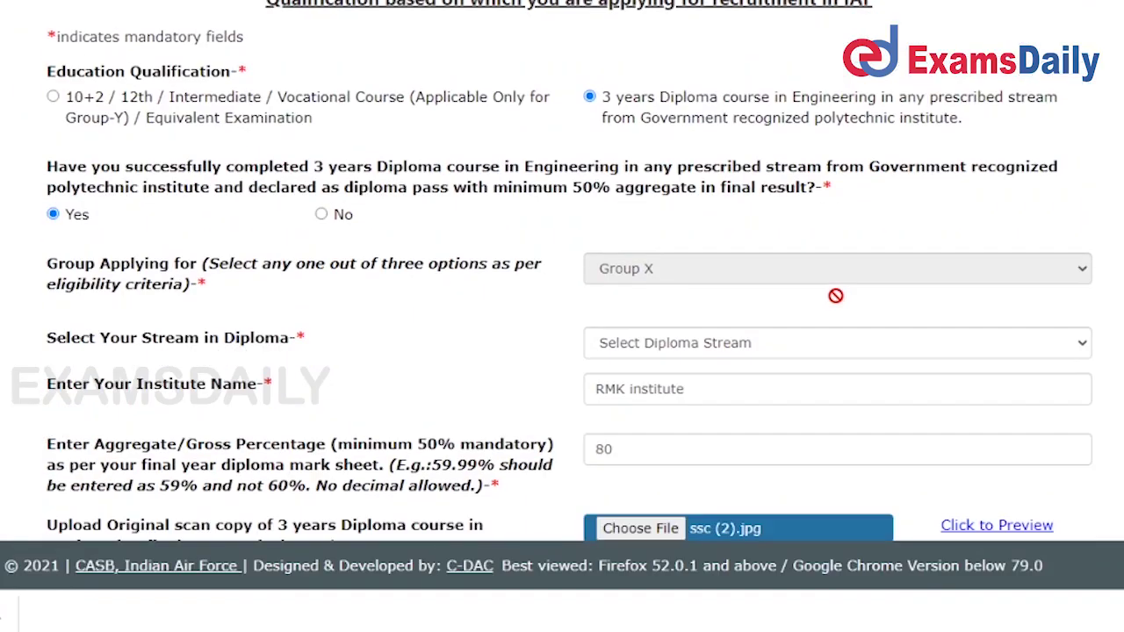
scroll(837, 290, down, 2)
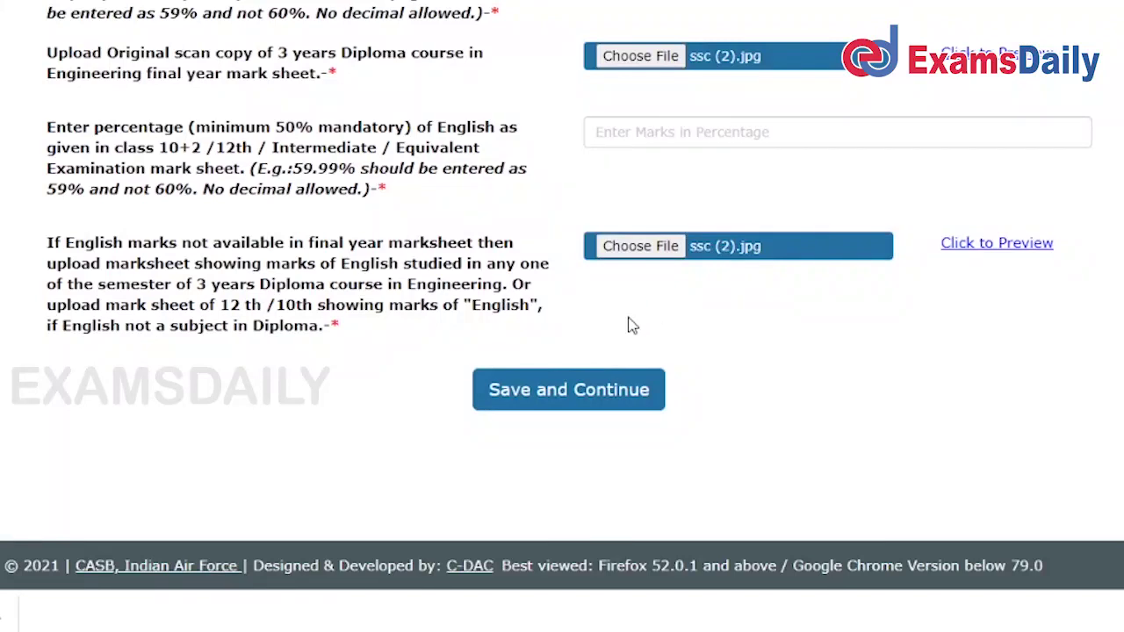
click(605, 405)
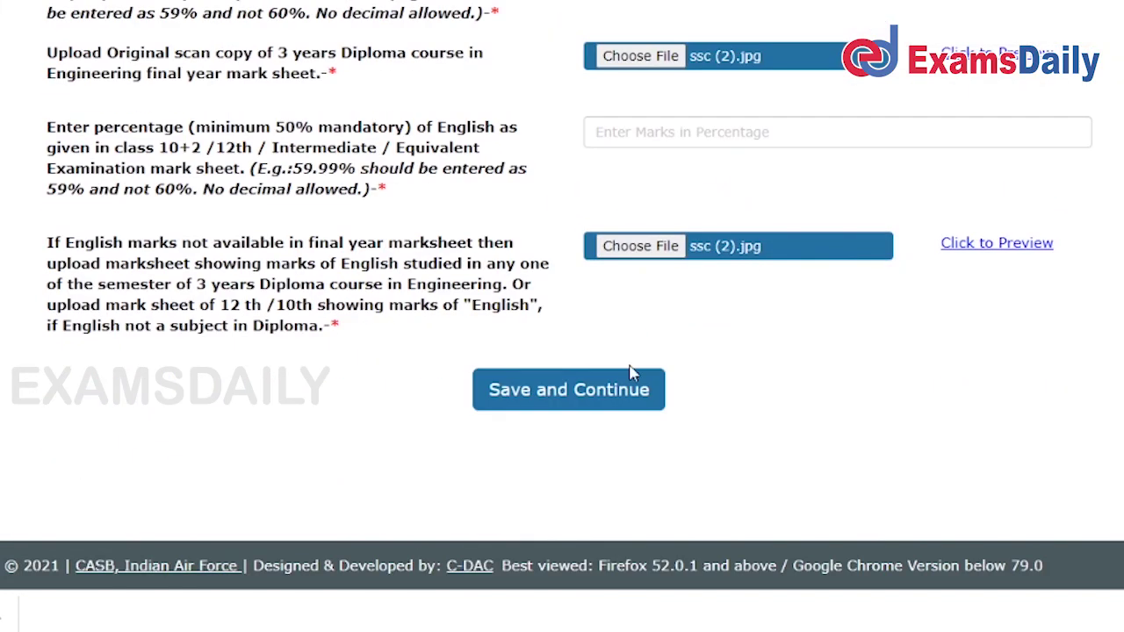
click(632, 373)
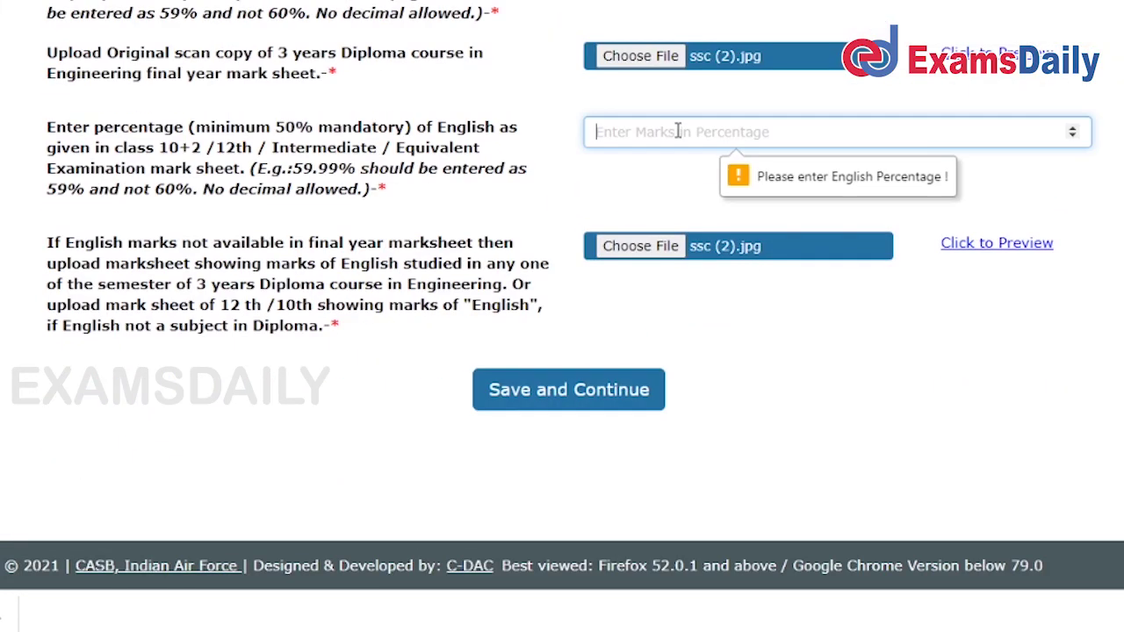
text(50)
click(582, 389)
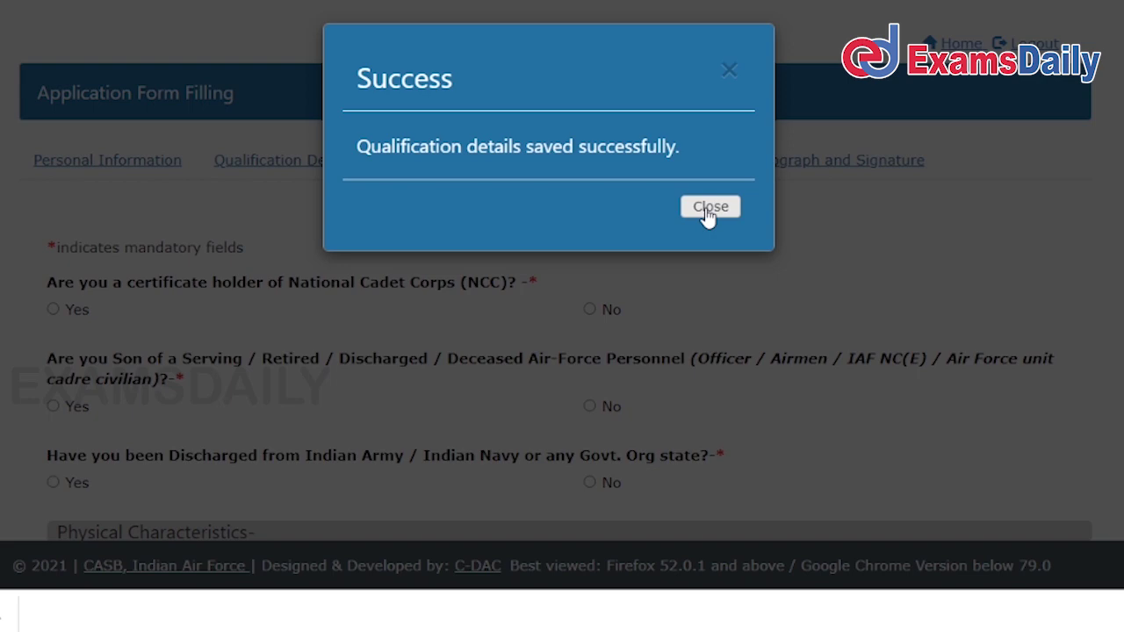
Answer No to the NCC certificate, Air-Force family and prior discharge questions.
click(708, 217)
scroll(617, 281, down, 3)
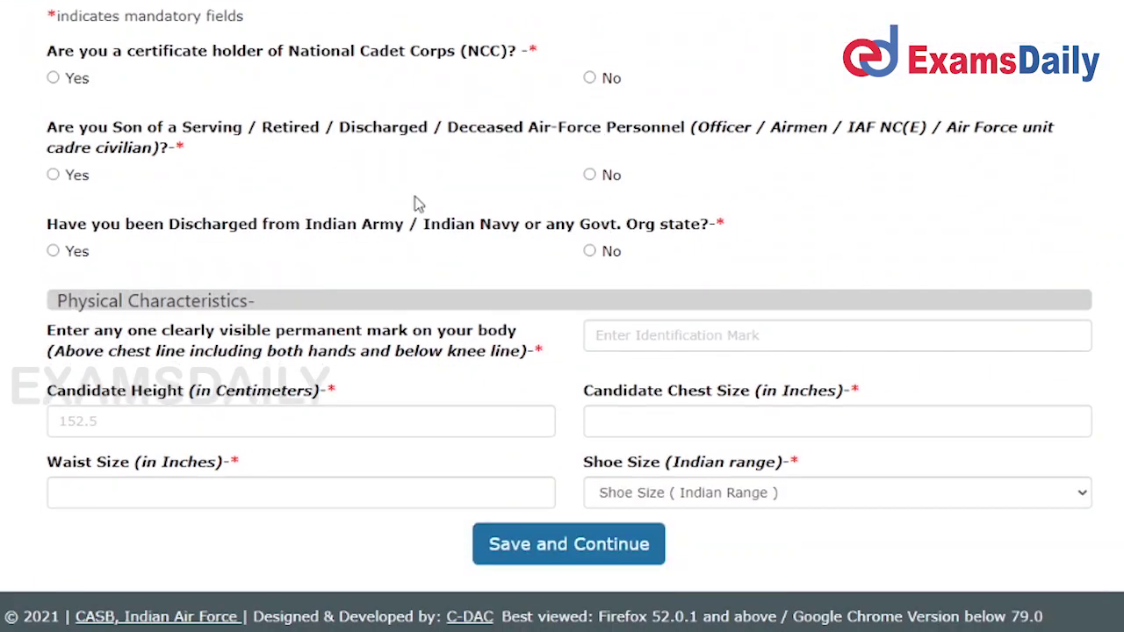
click(75, 84)
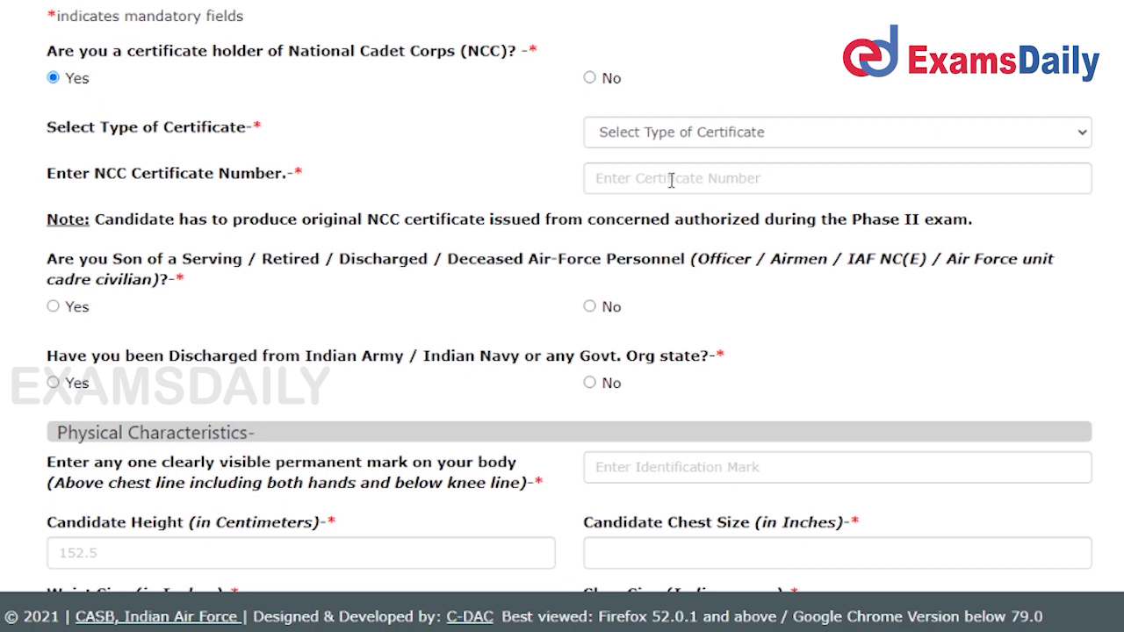
click(603, 82)
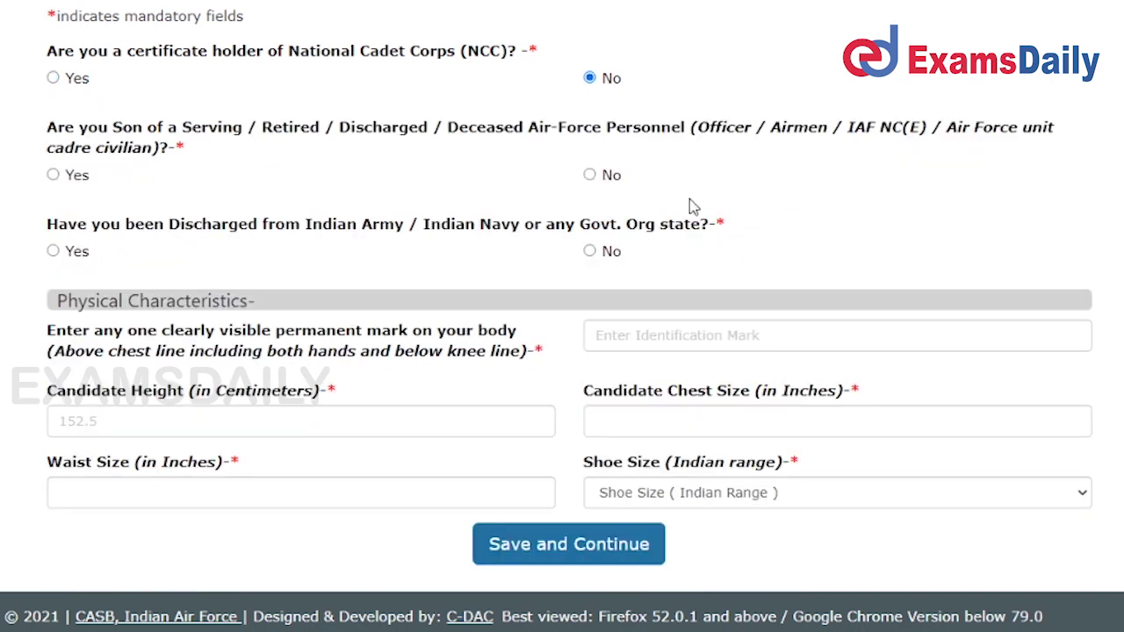
scroll(676, 215, down, 2)
click(590, 80)
click(590, 156)
scroll(703, 202, down, 1)
Enter identification mark 'mole in right hand', the height and the chest size.
click(828, 241)
text(mole in right hand)
click(516, 319)
text(152.2)
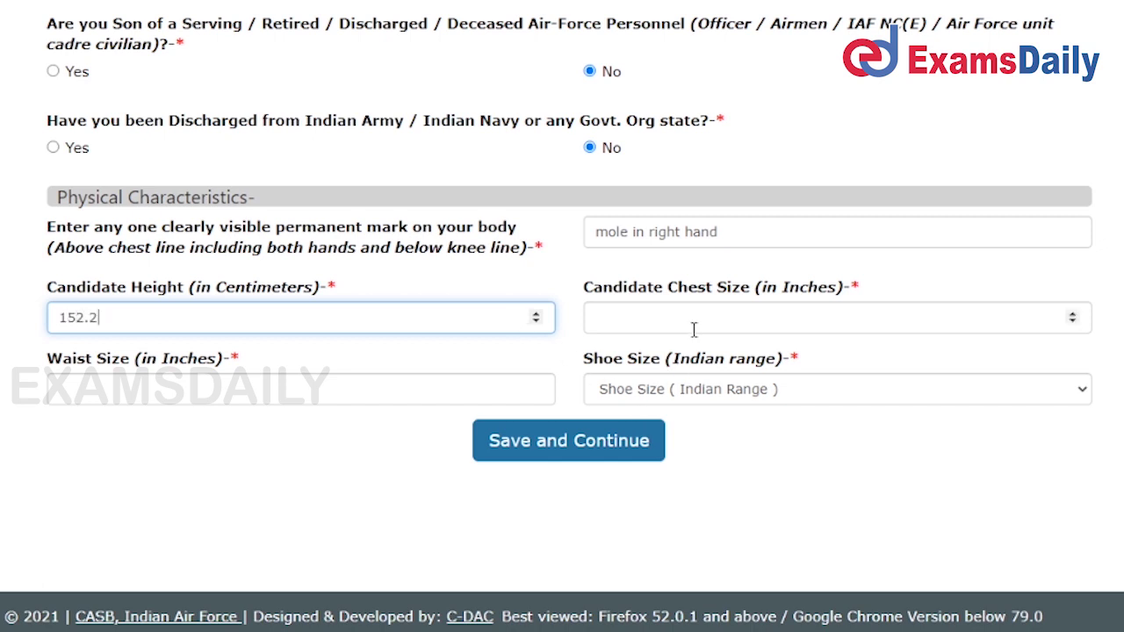
click(694, 325)
click(1072, 322)
click(1072, 321)
click(1073, 314)
Adjust the waist size, choose shoe size 8 and save the additional details.
click(370, 381)
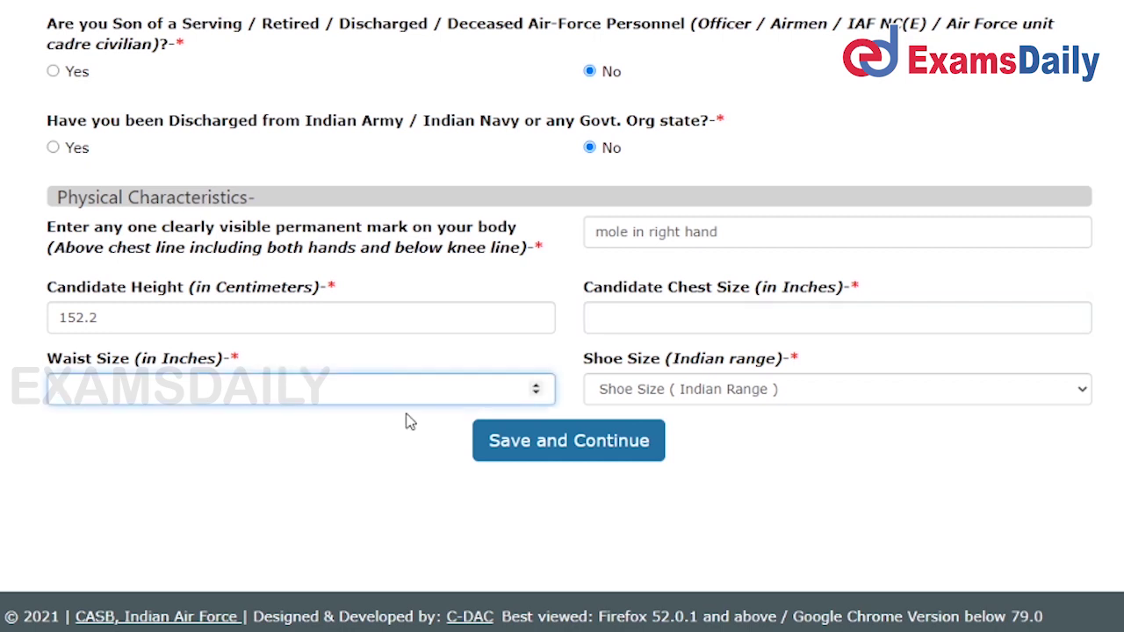
click(535, 391)
click(619, 392)
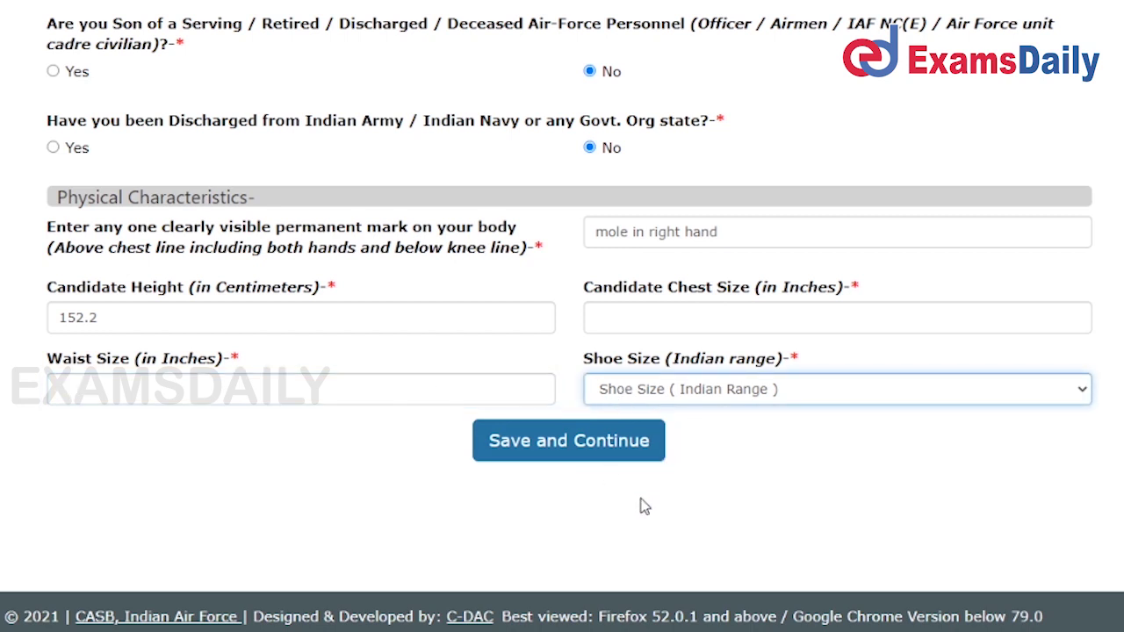
key(8)
click(623, 465)
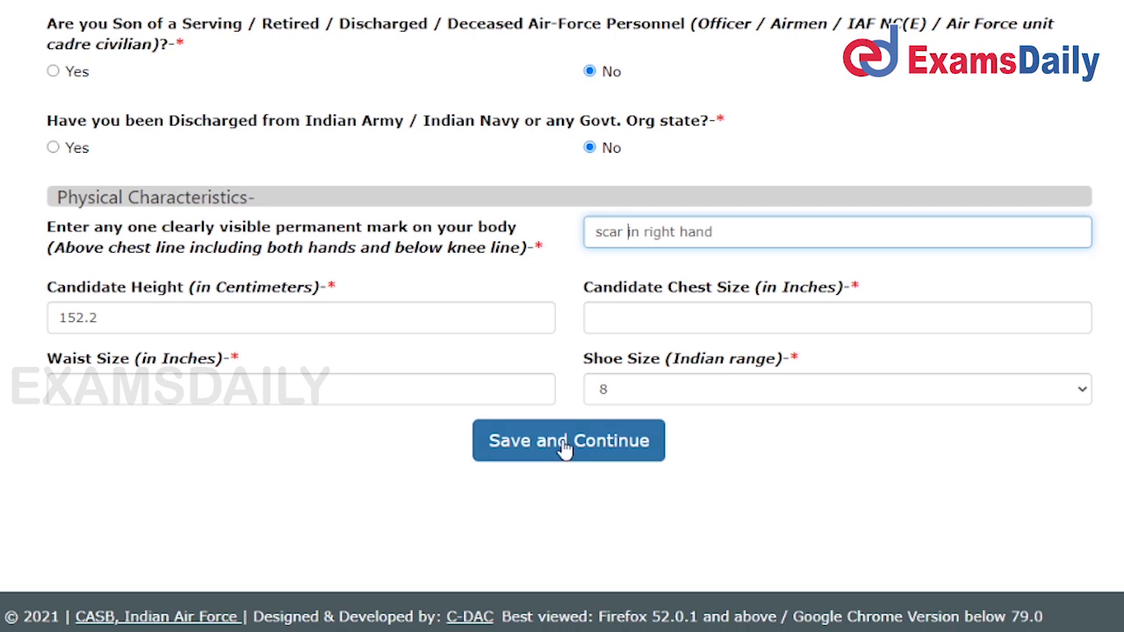
click(565, 449)
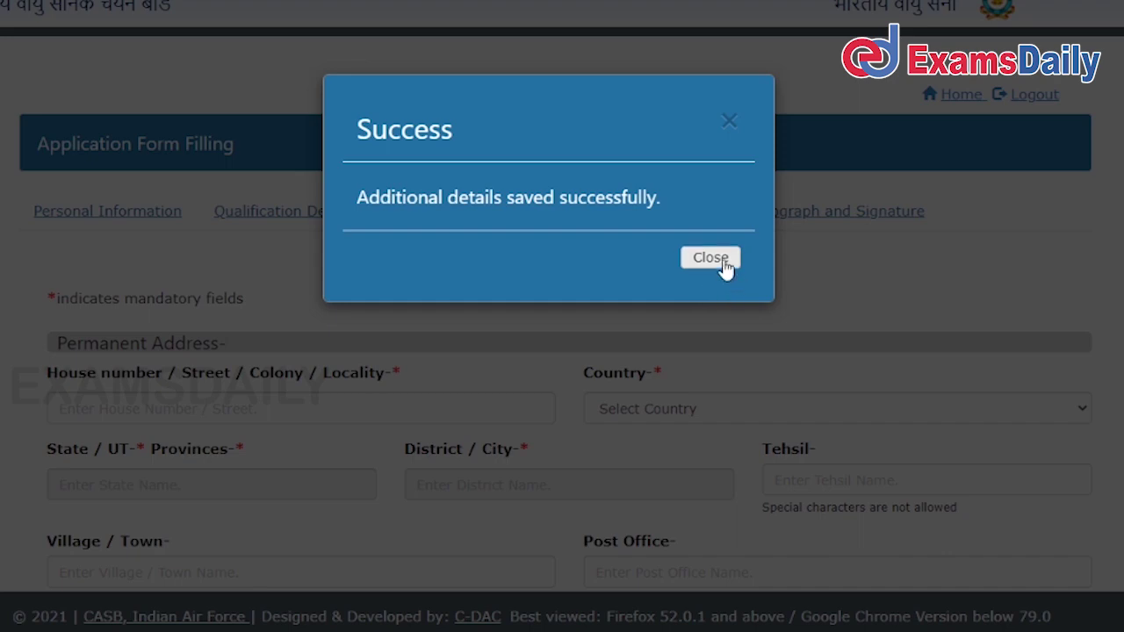
Autofill the permanent address from saved entries and enter its post office.
click(726, 257)
scroll(629, 369, down, 3)
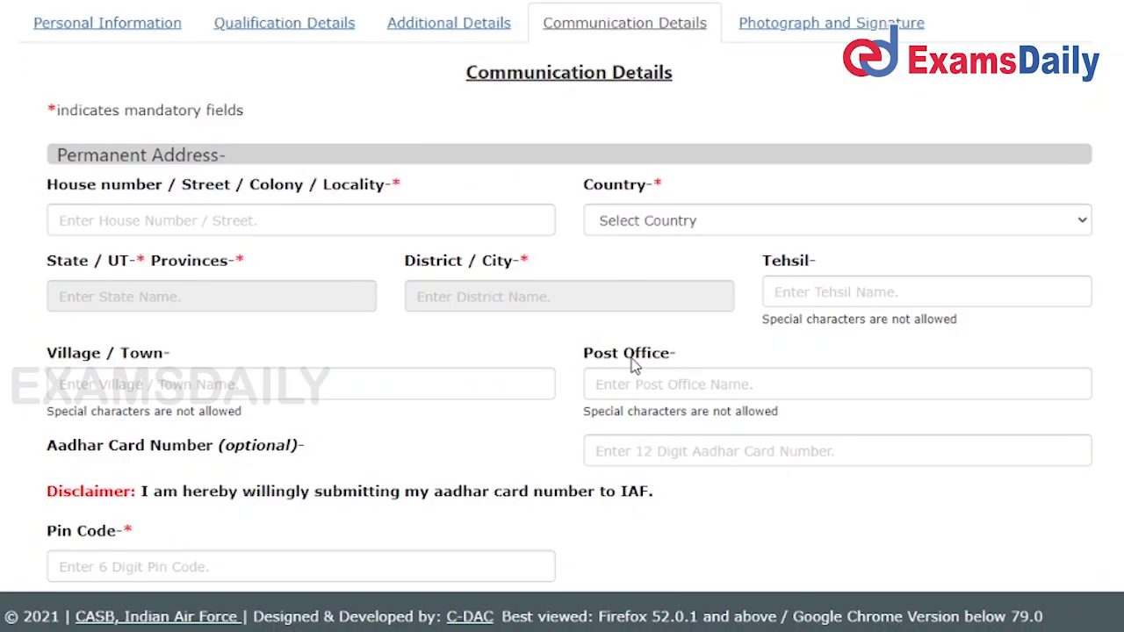
click(329, 134)
key(Down)
key(Return)
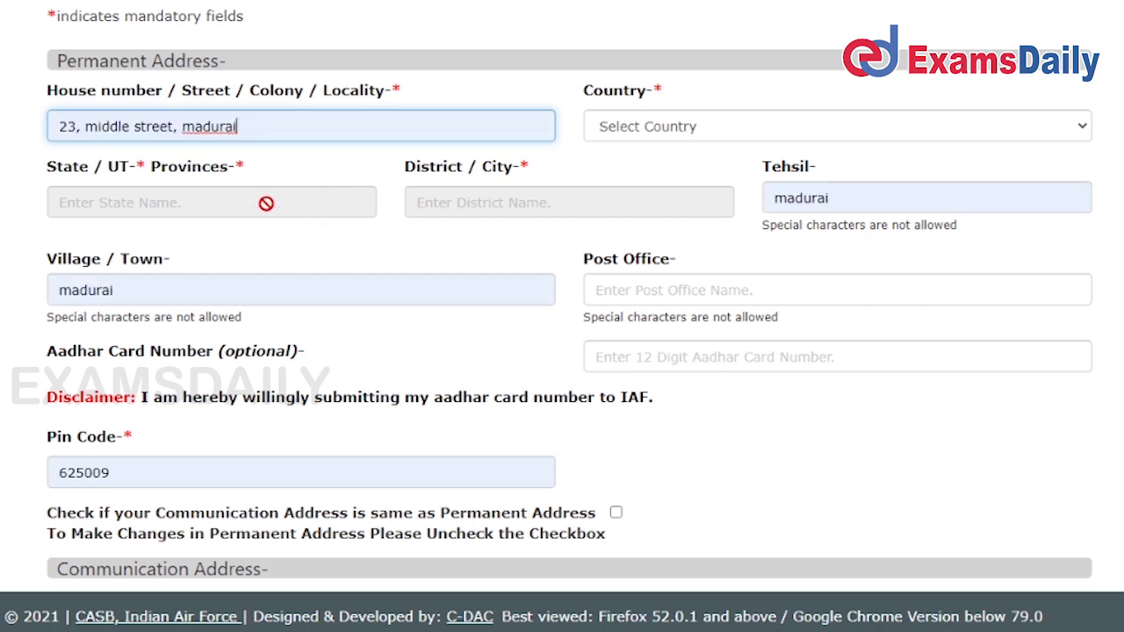
scroll(829, 269, down, 3)
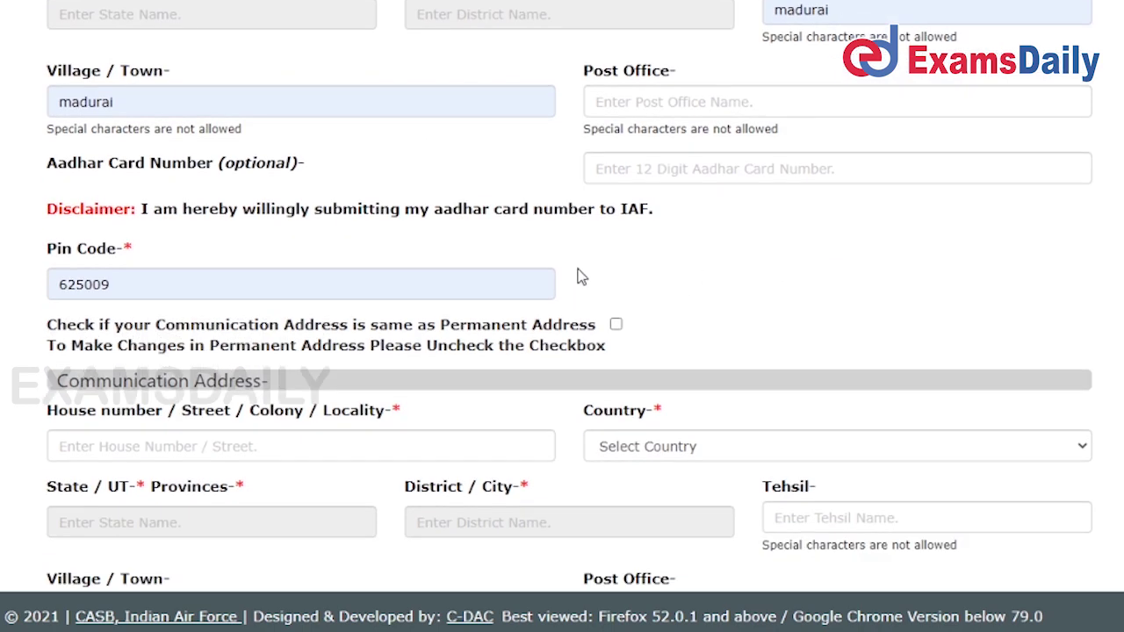
scroll(544, 279, up, 2)
click(674, 201)
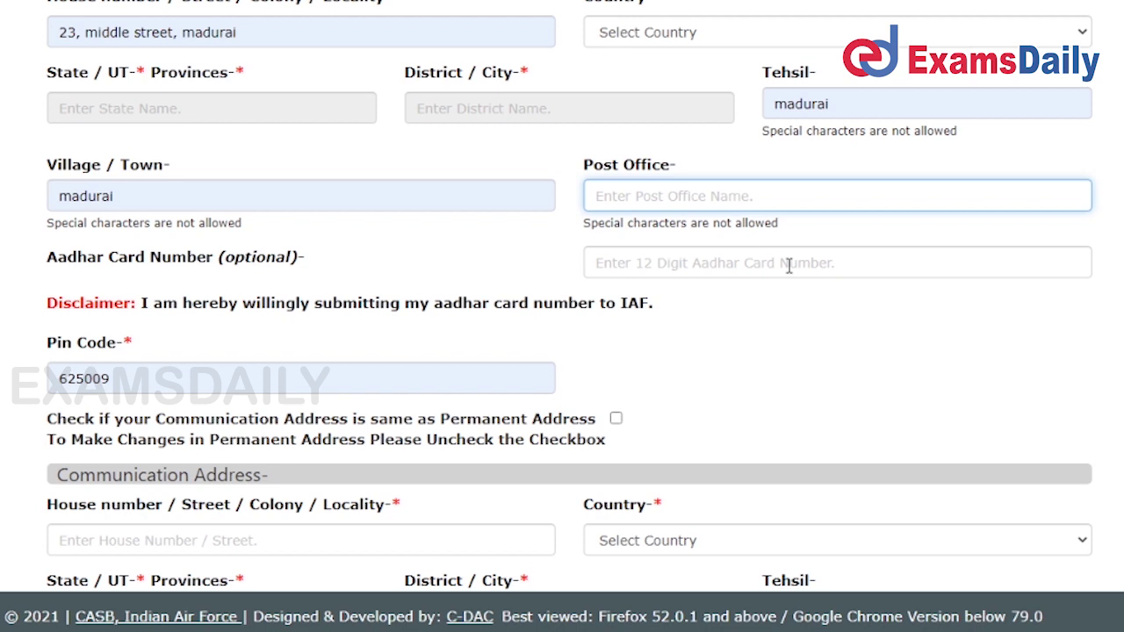
text(arasaradi)
Autofill the communication address, enter its post office, and save the communication details.
scroll(697, 316, down, 1)
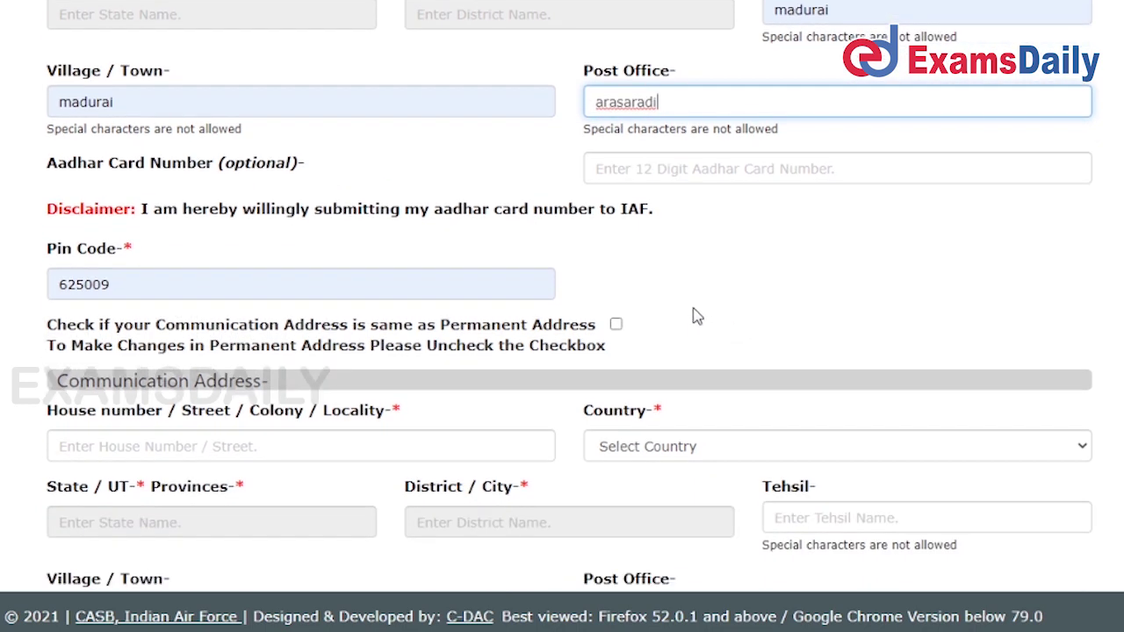
scroll(369, 332, down, 3)
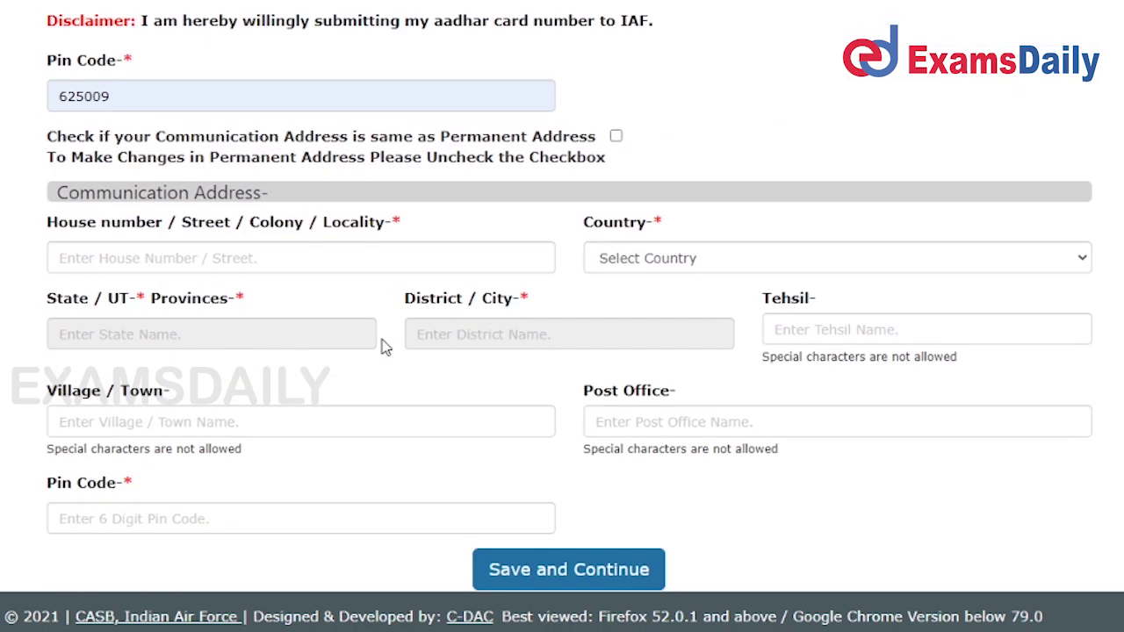
click(341, 219)
click(289, 263)
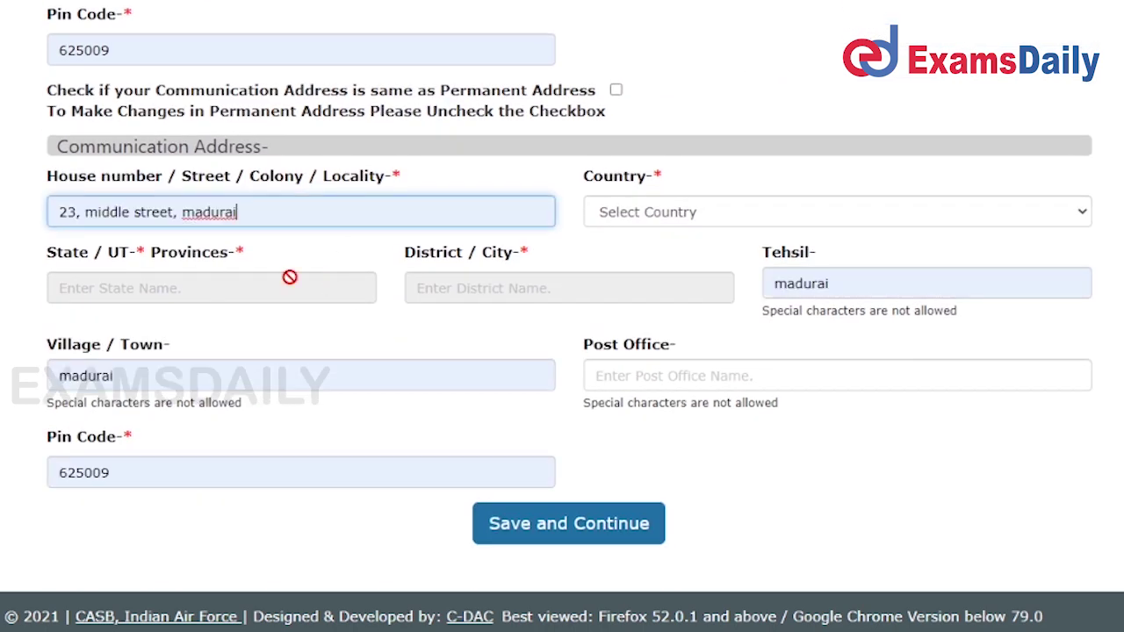
click(639, 380)
text(arasaradi)
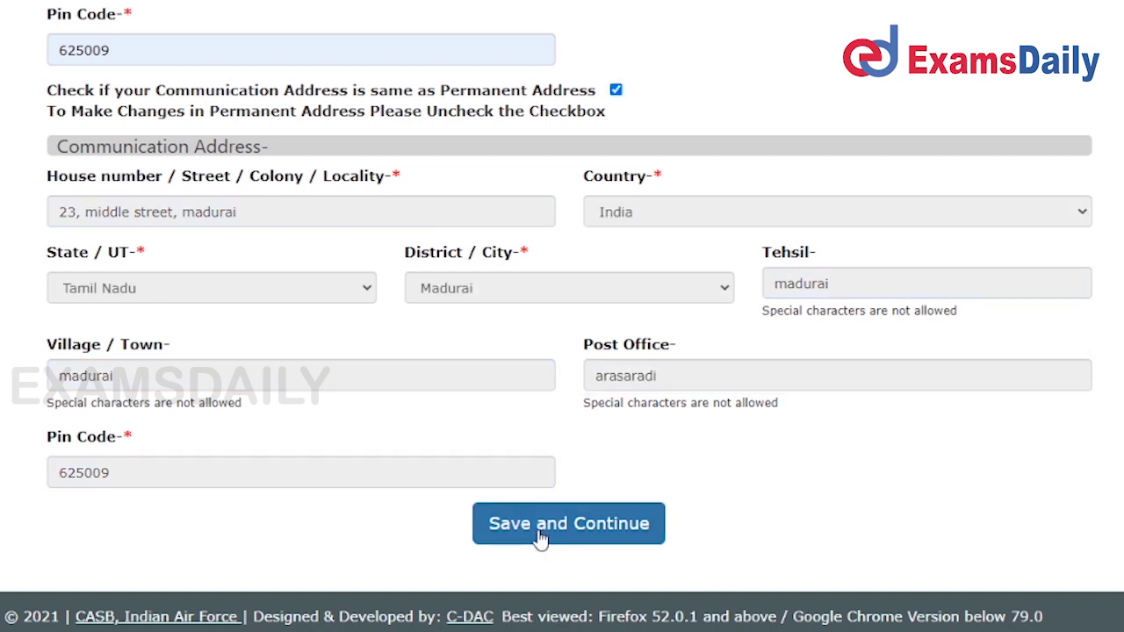
click(540, 536)
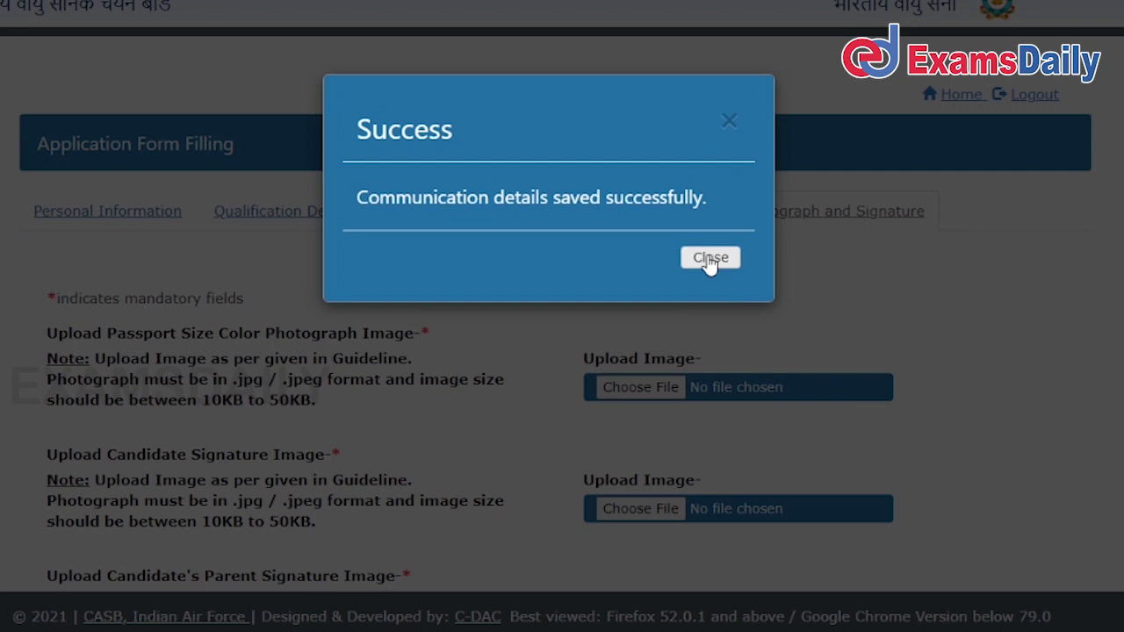
Dismiss the communication-saved message and scroll down to the Photograph and Signature declaration.
click(710, 259)
scroll(818, 254, down, 6)
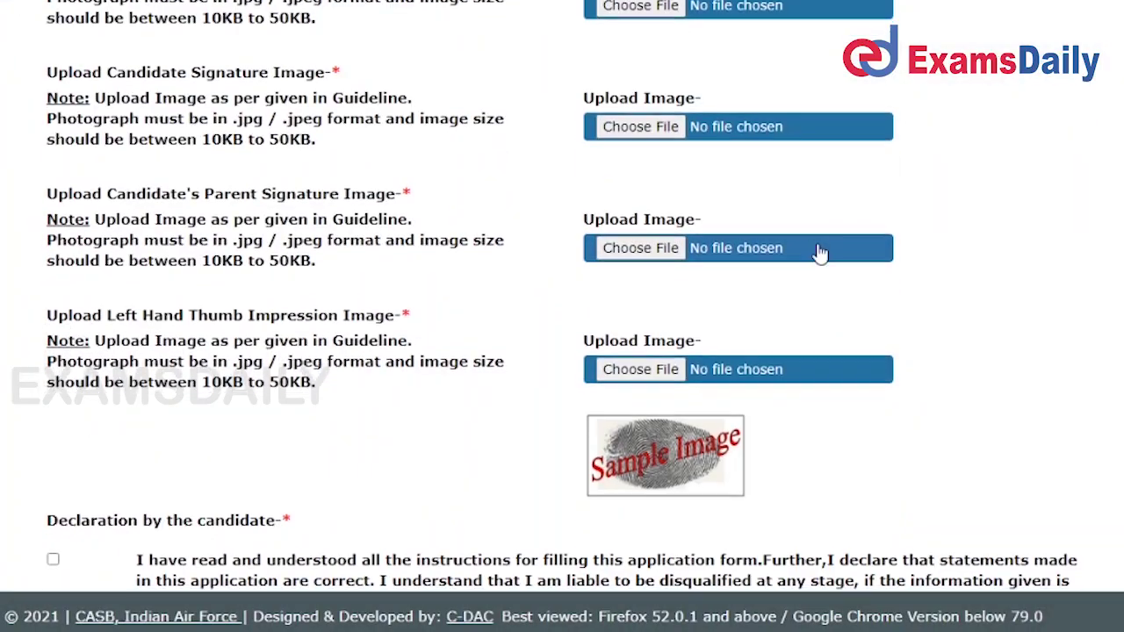
scroll(826, 252, up, 4)
scroll(825, 252, up, 3)
scroll(823, 252, down, 2)
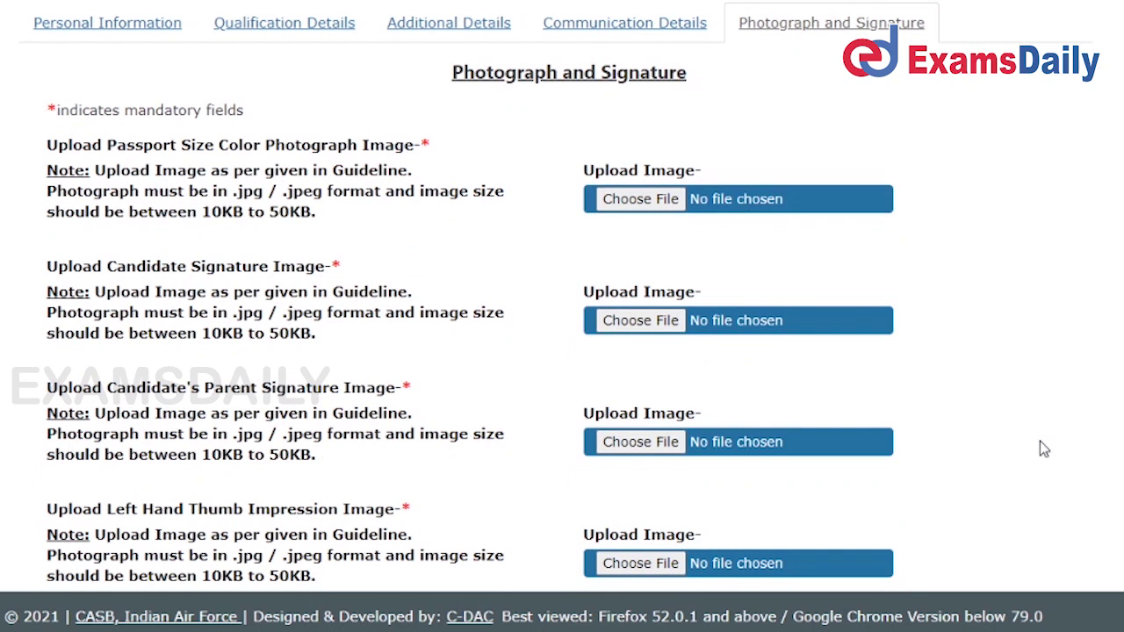
scroll(660, 322, down, 3)
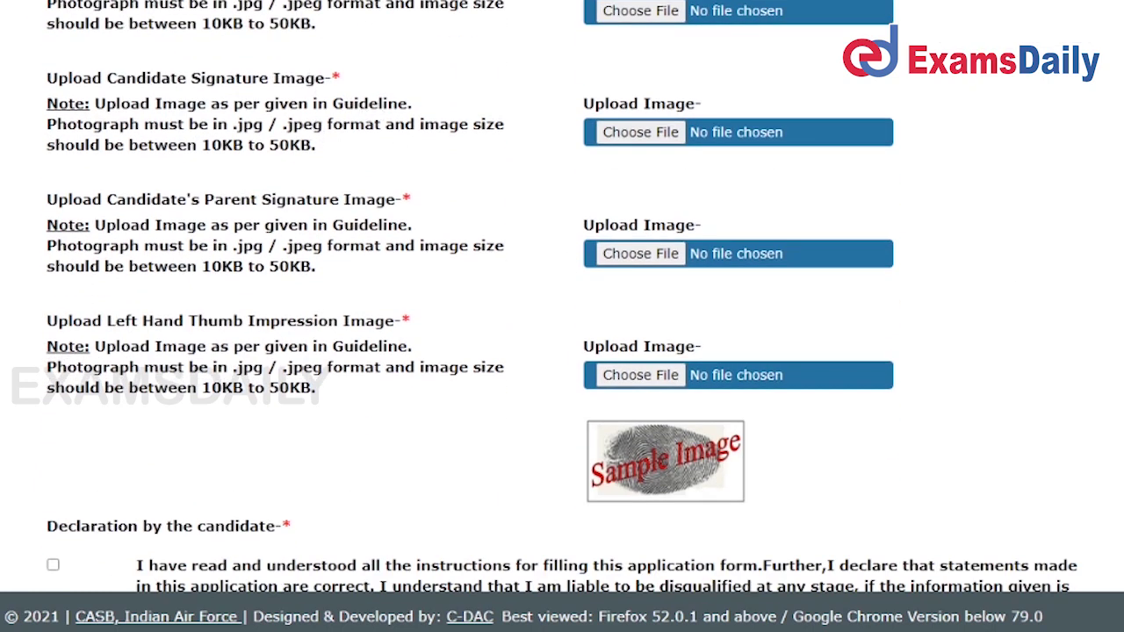
drag(192, 201, 378, 211)
click(407, 272)
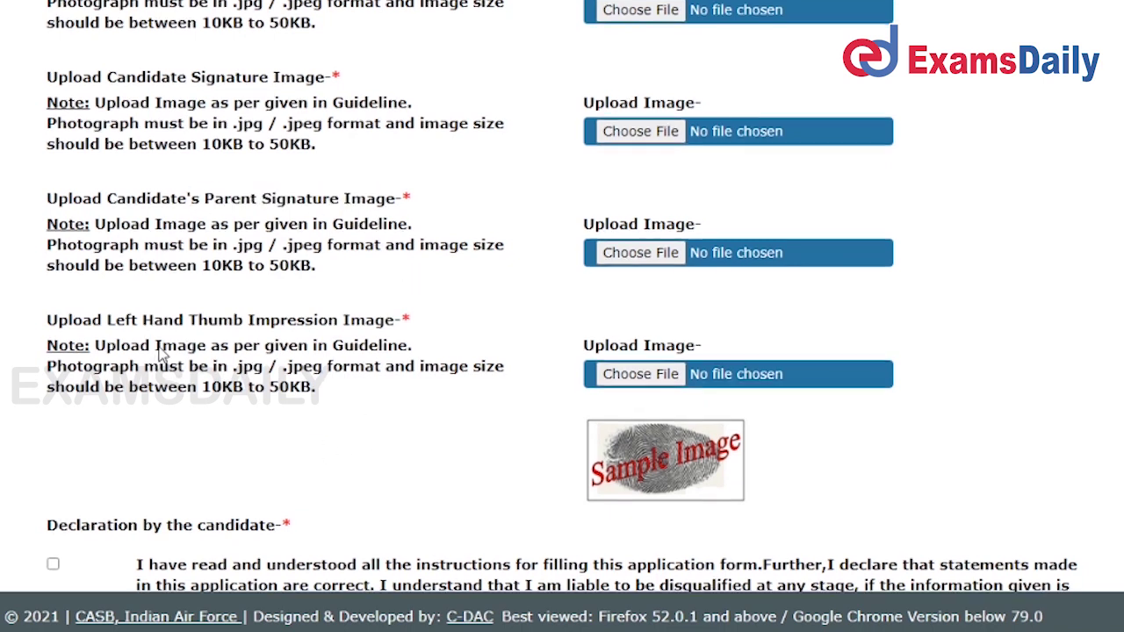
scroll(298, 214, down, 3)
scroll(376, 201, down, 3)
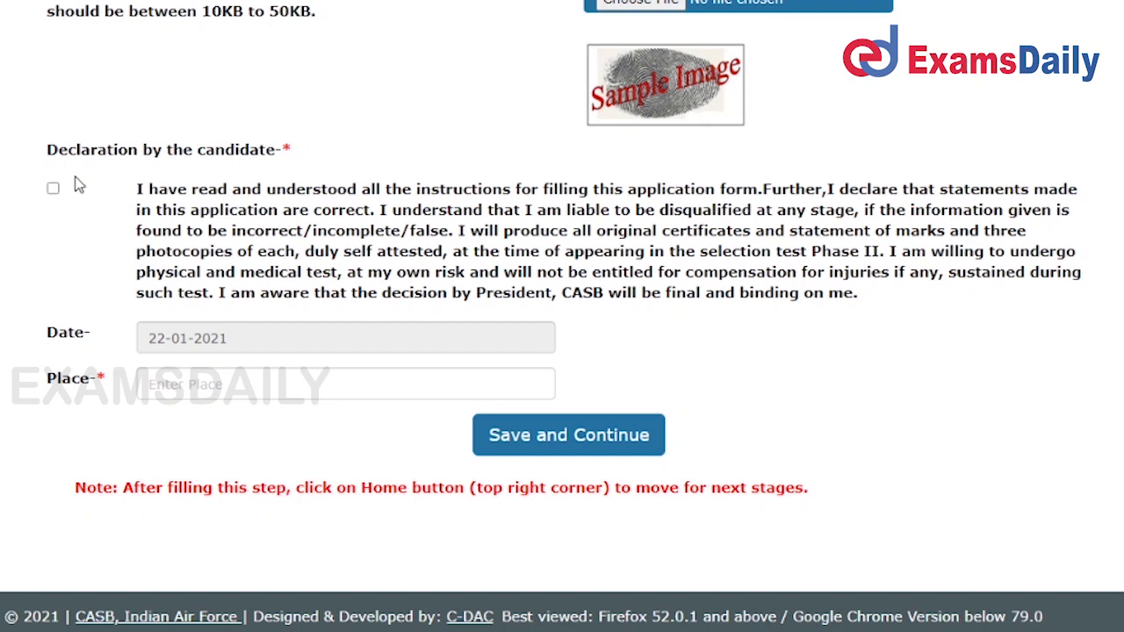
Accept the candidate declaration, enter the place of declaration, and save the page.
click(54, 189)
click(232, 397)
text(mna)
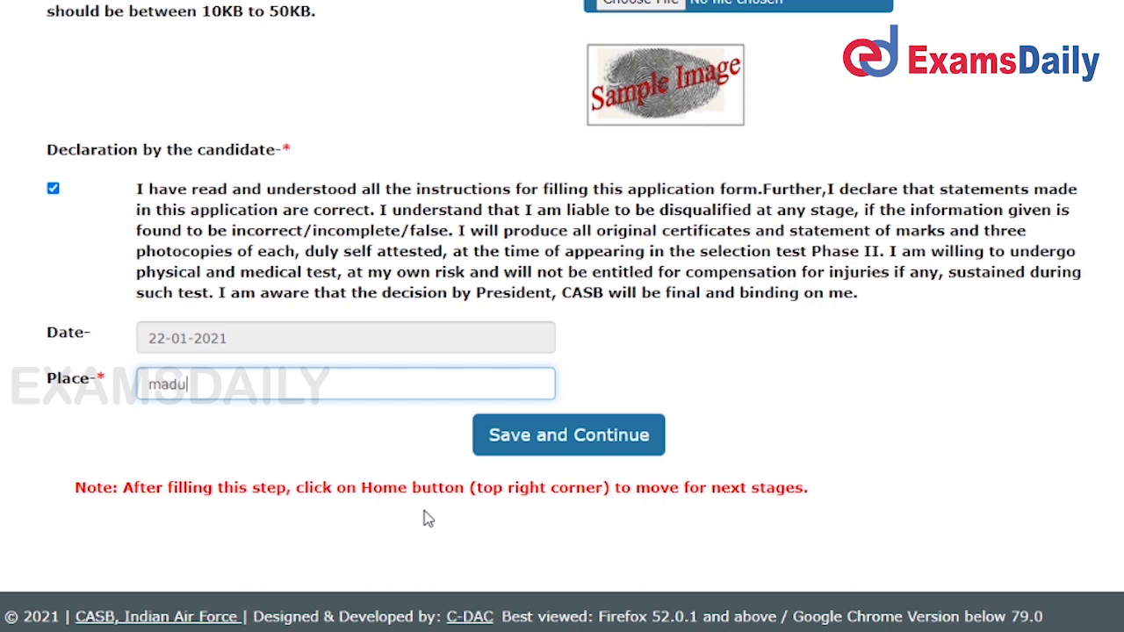
click(555, 444)
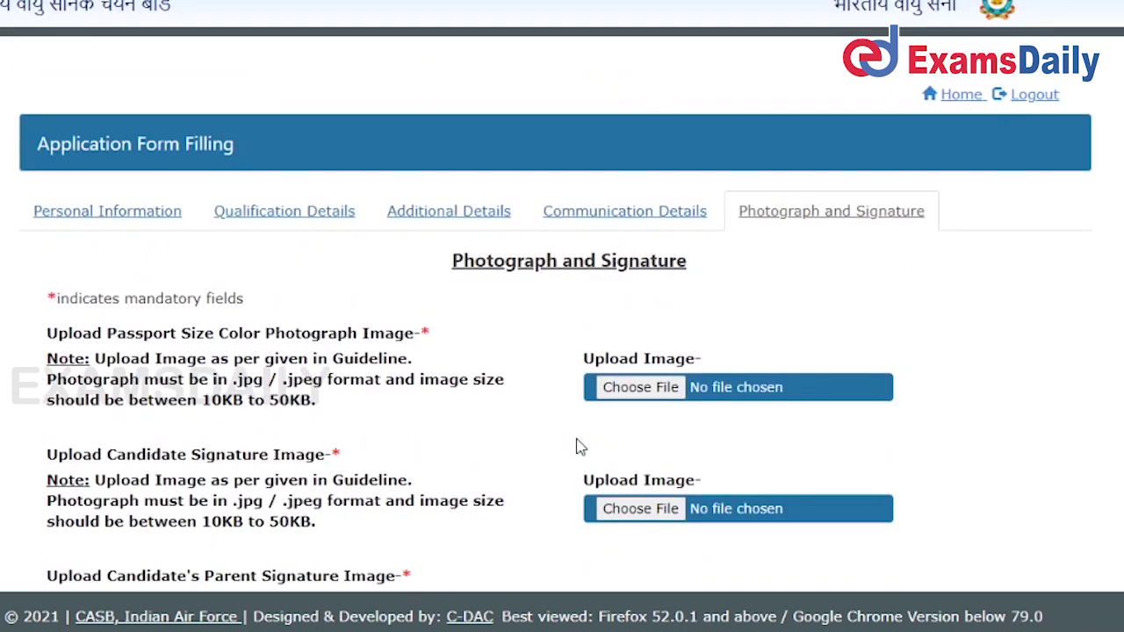
scroll(569, 442, down, 1)
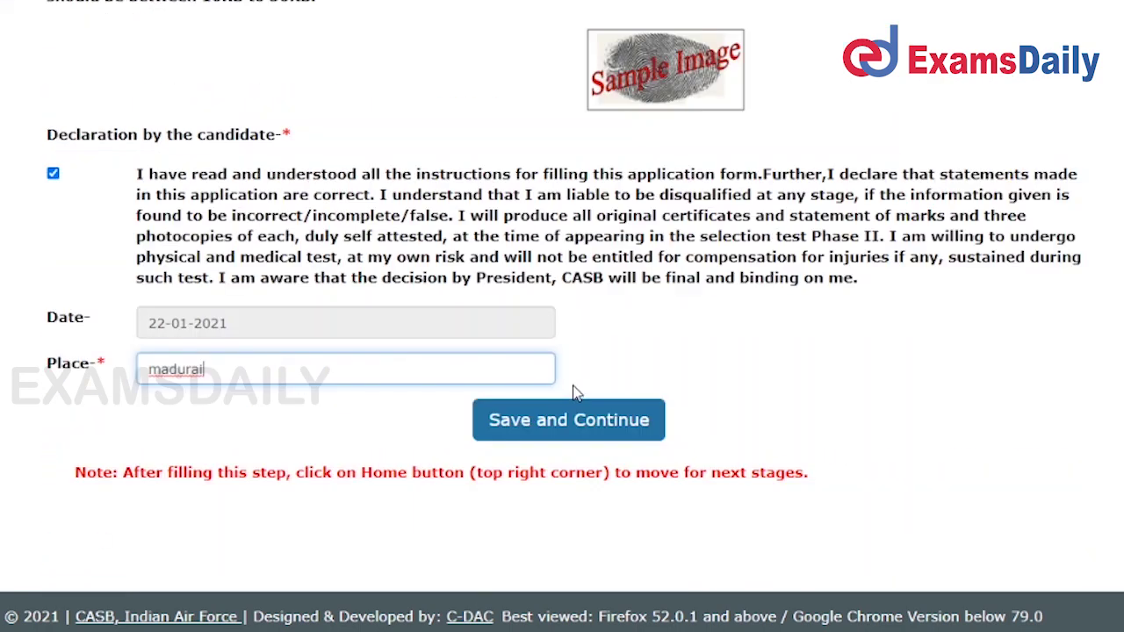
click(627, 419)
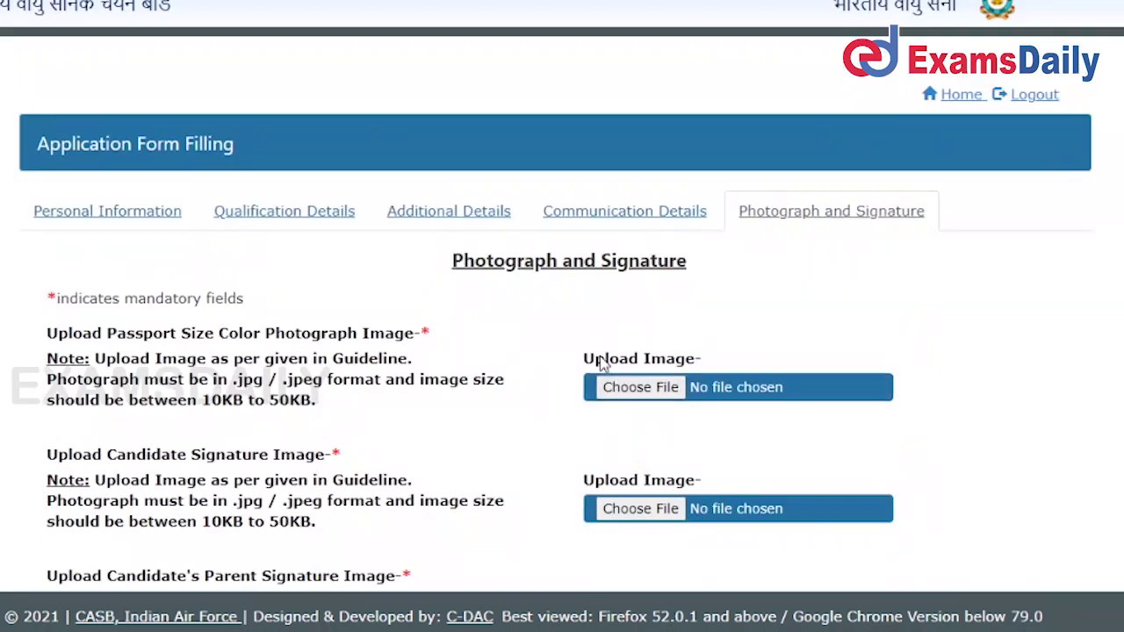